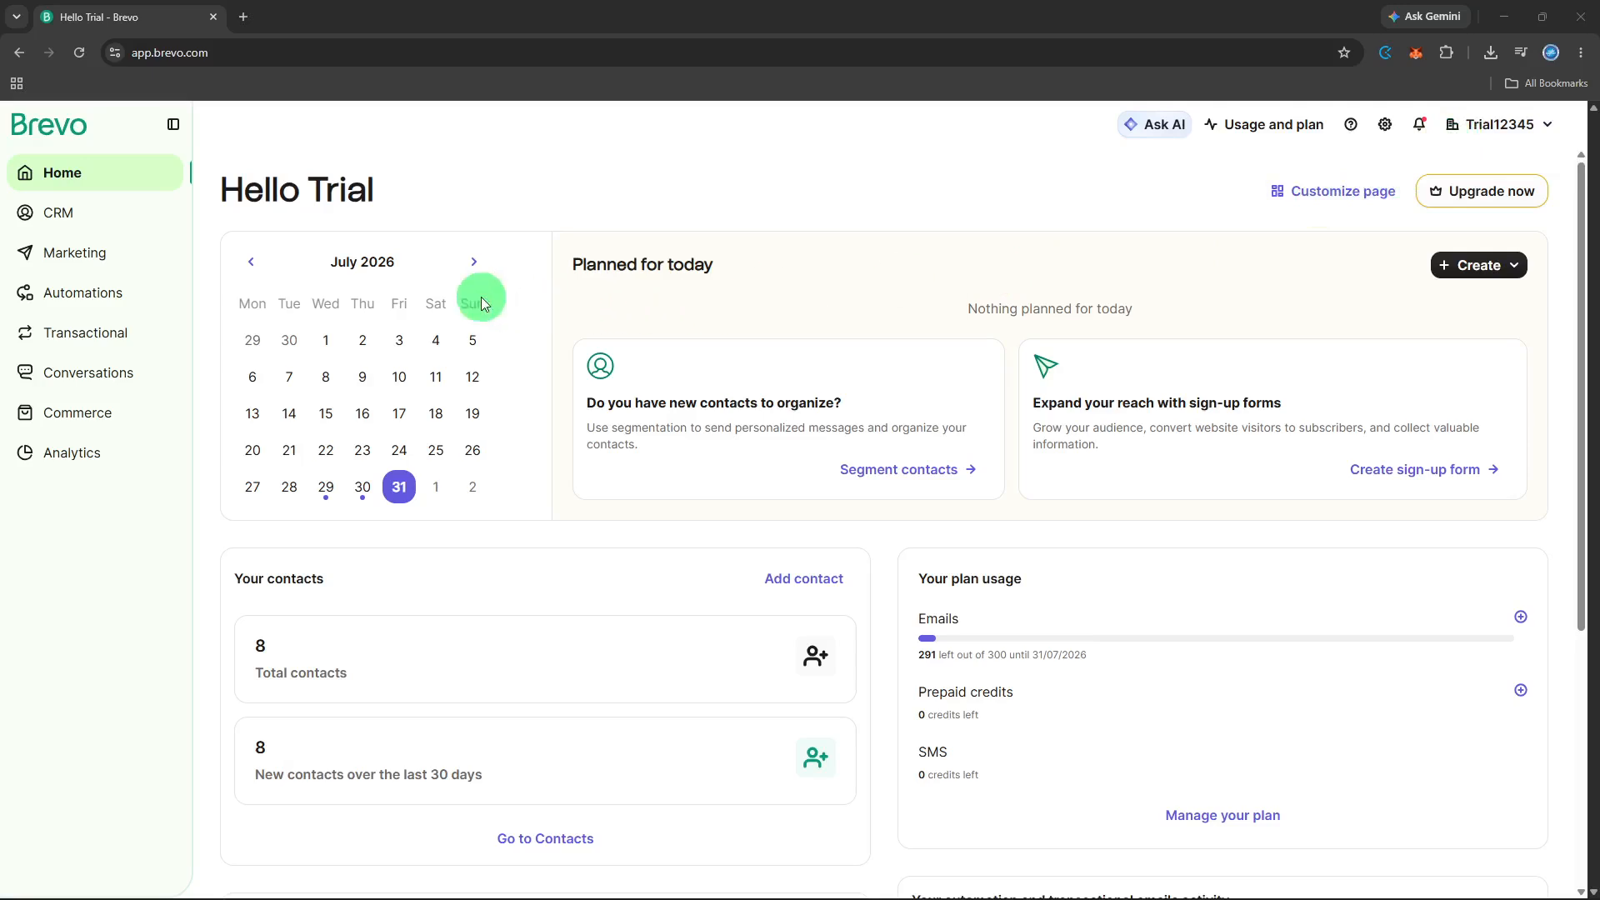
Create a new automation workflow from scratch in the Automations area.
click(163, 289)
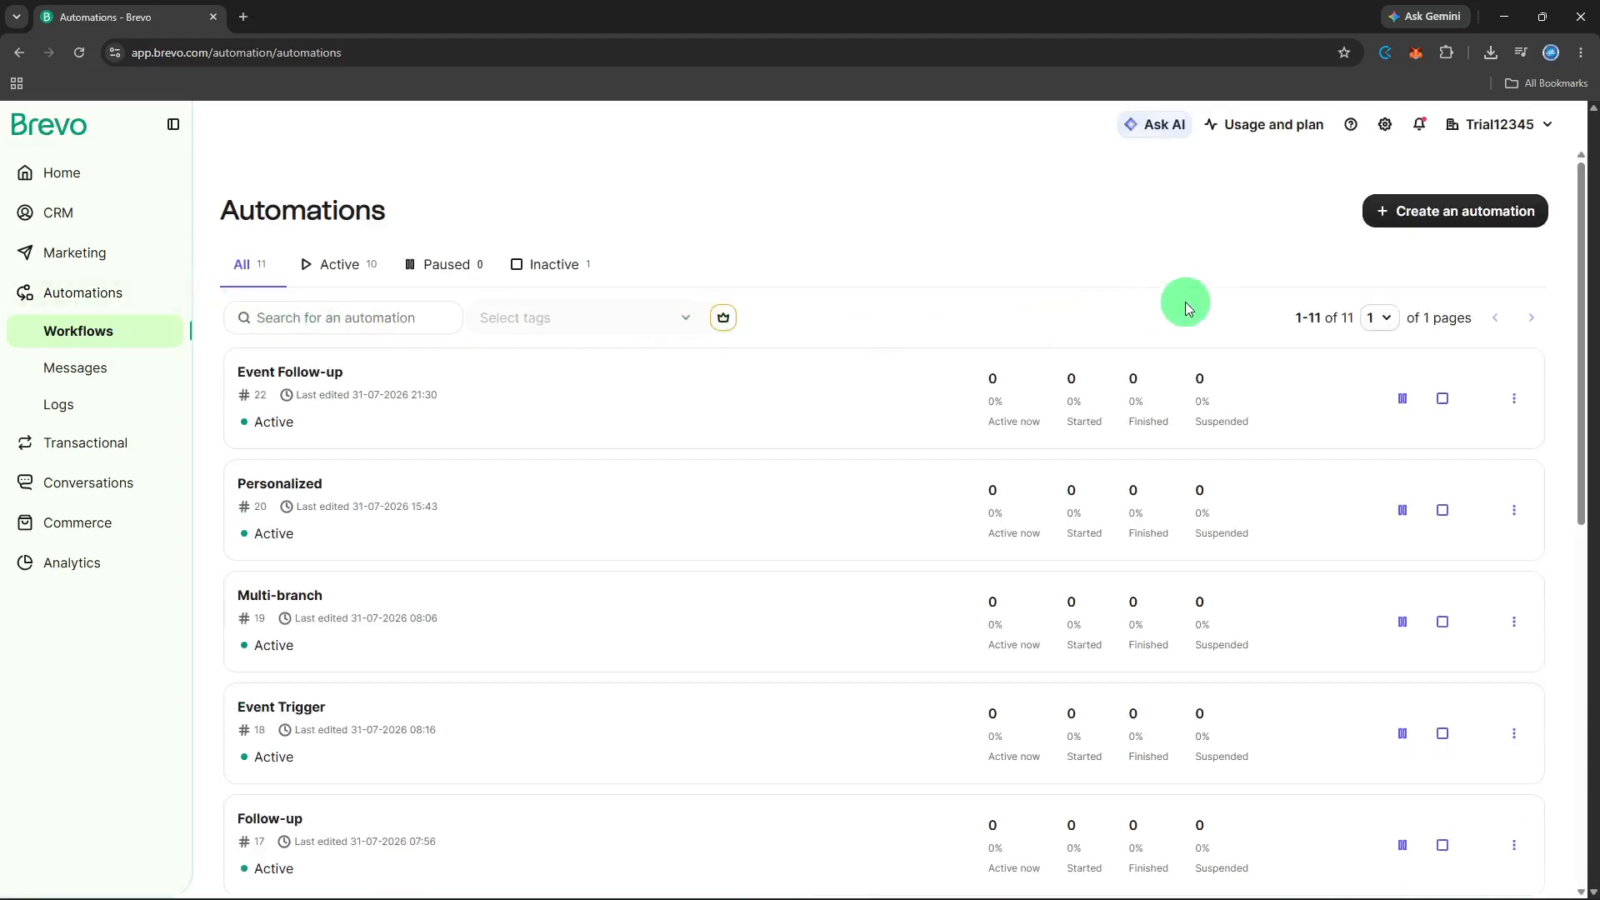
click(1393, 230)
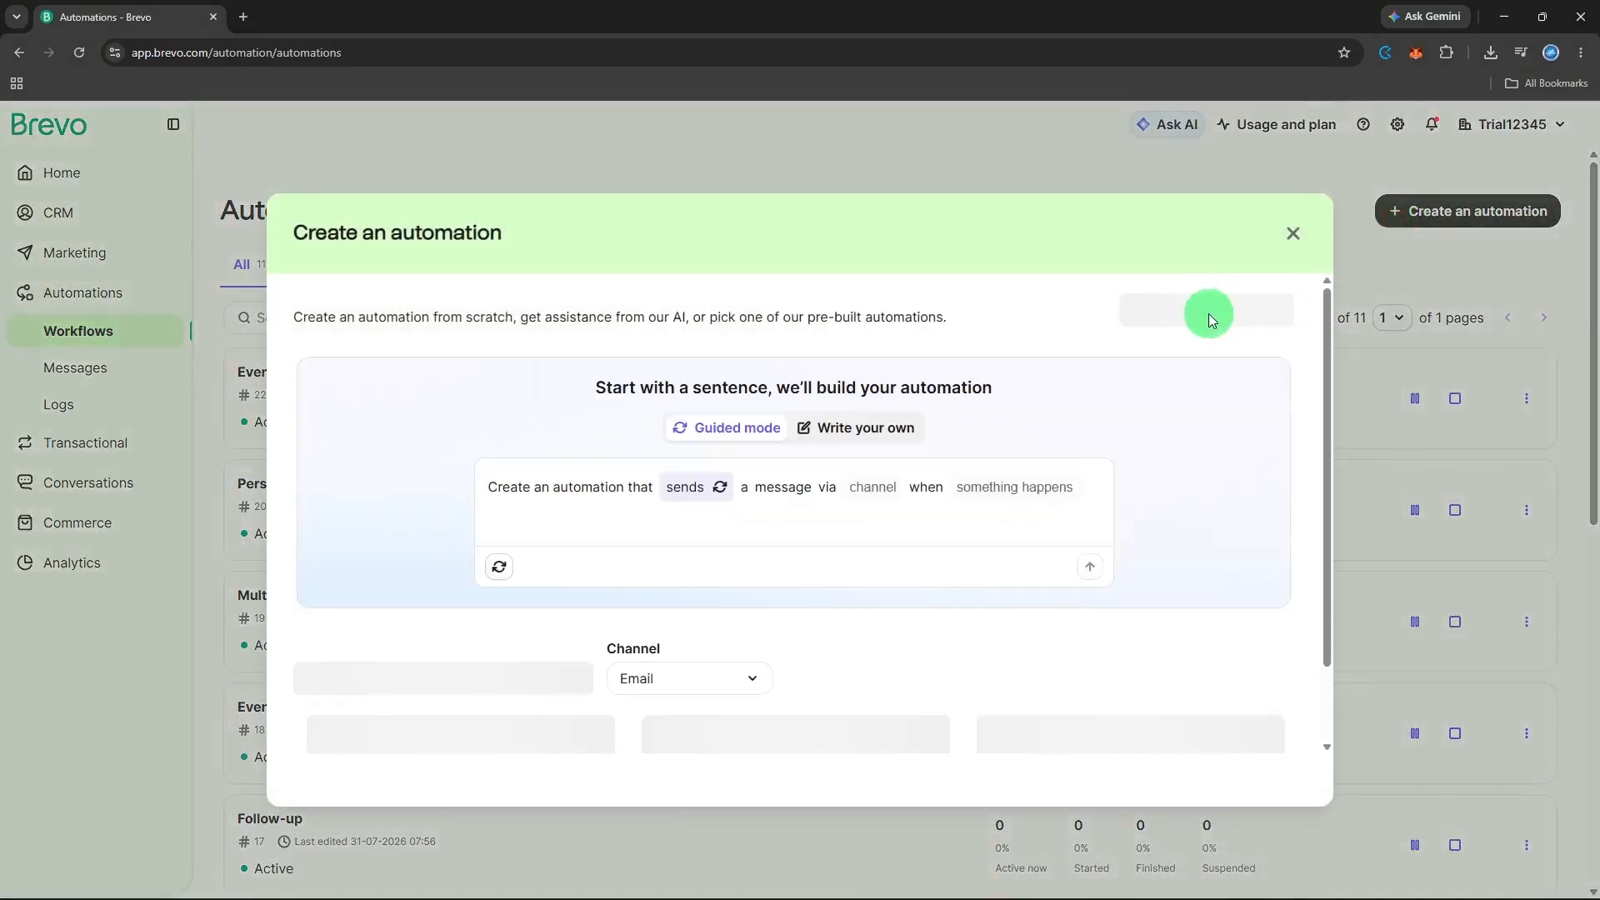
click(1210, 319)
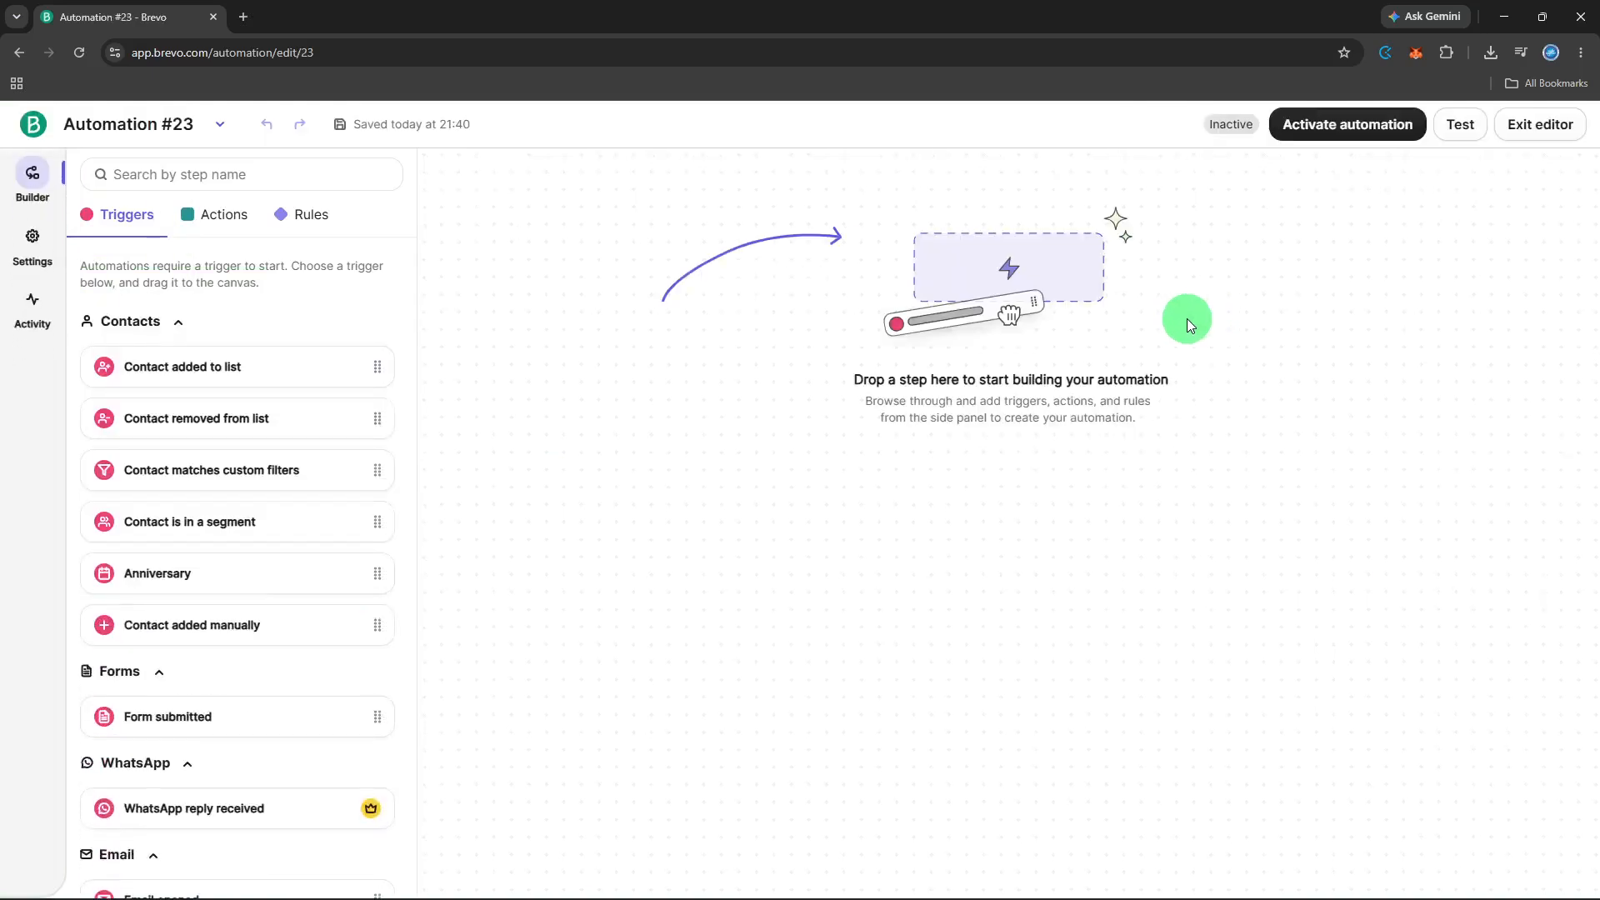
Rename the new automation as Webhook.
double_click(128, 125)
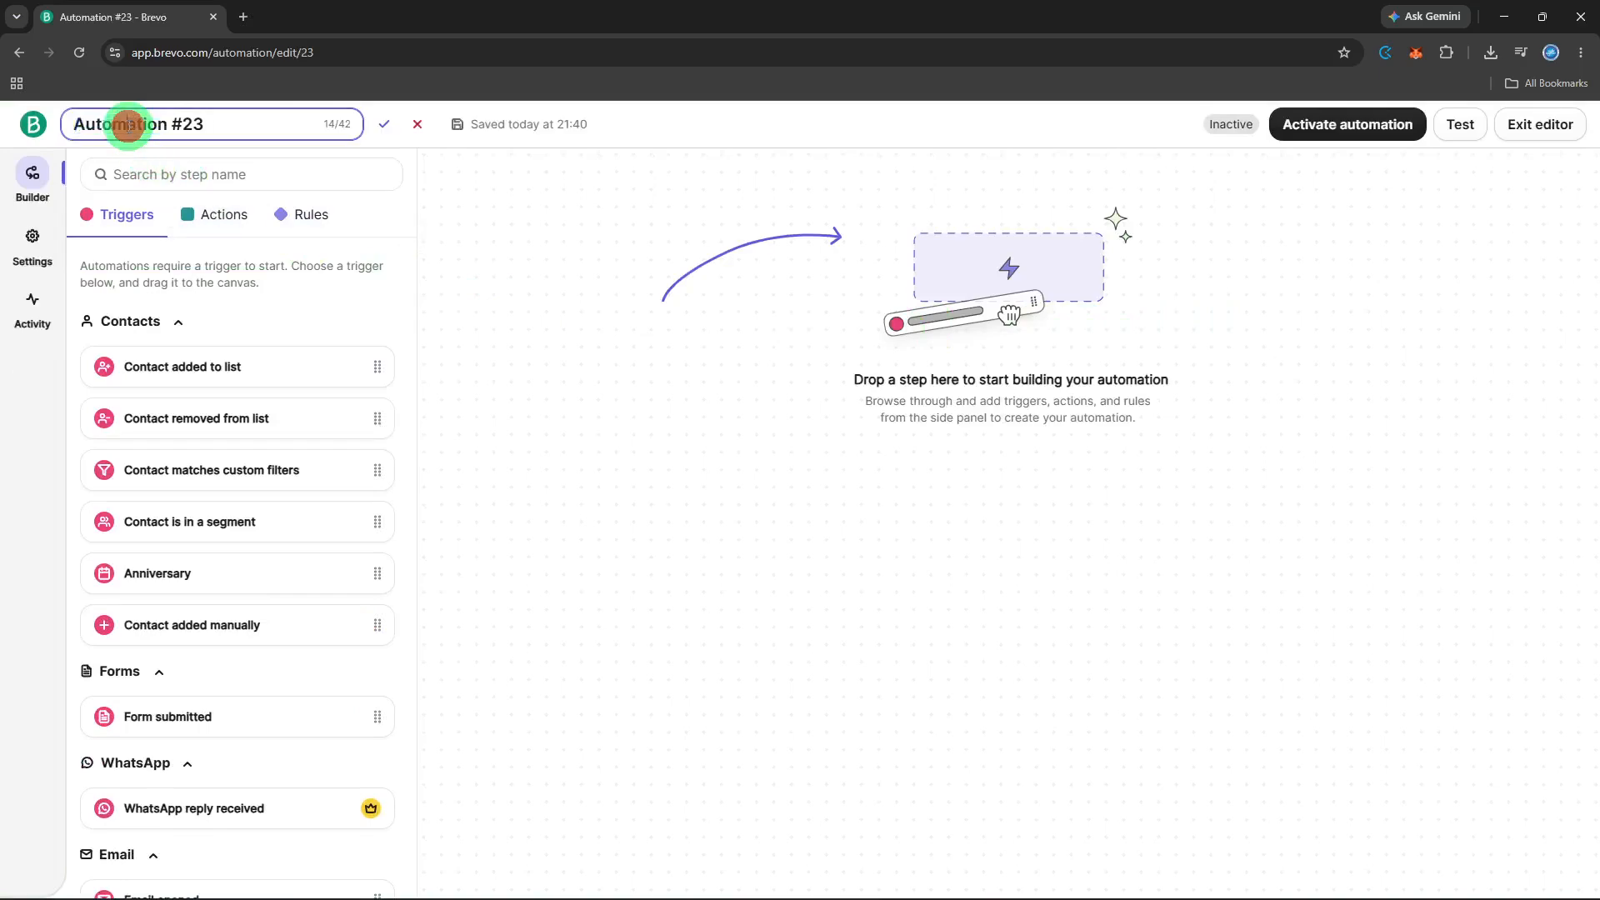
triple_click(129, 125)
key(BackSpace)
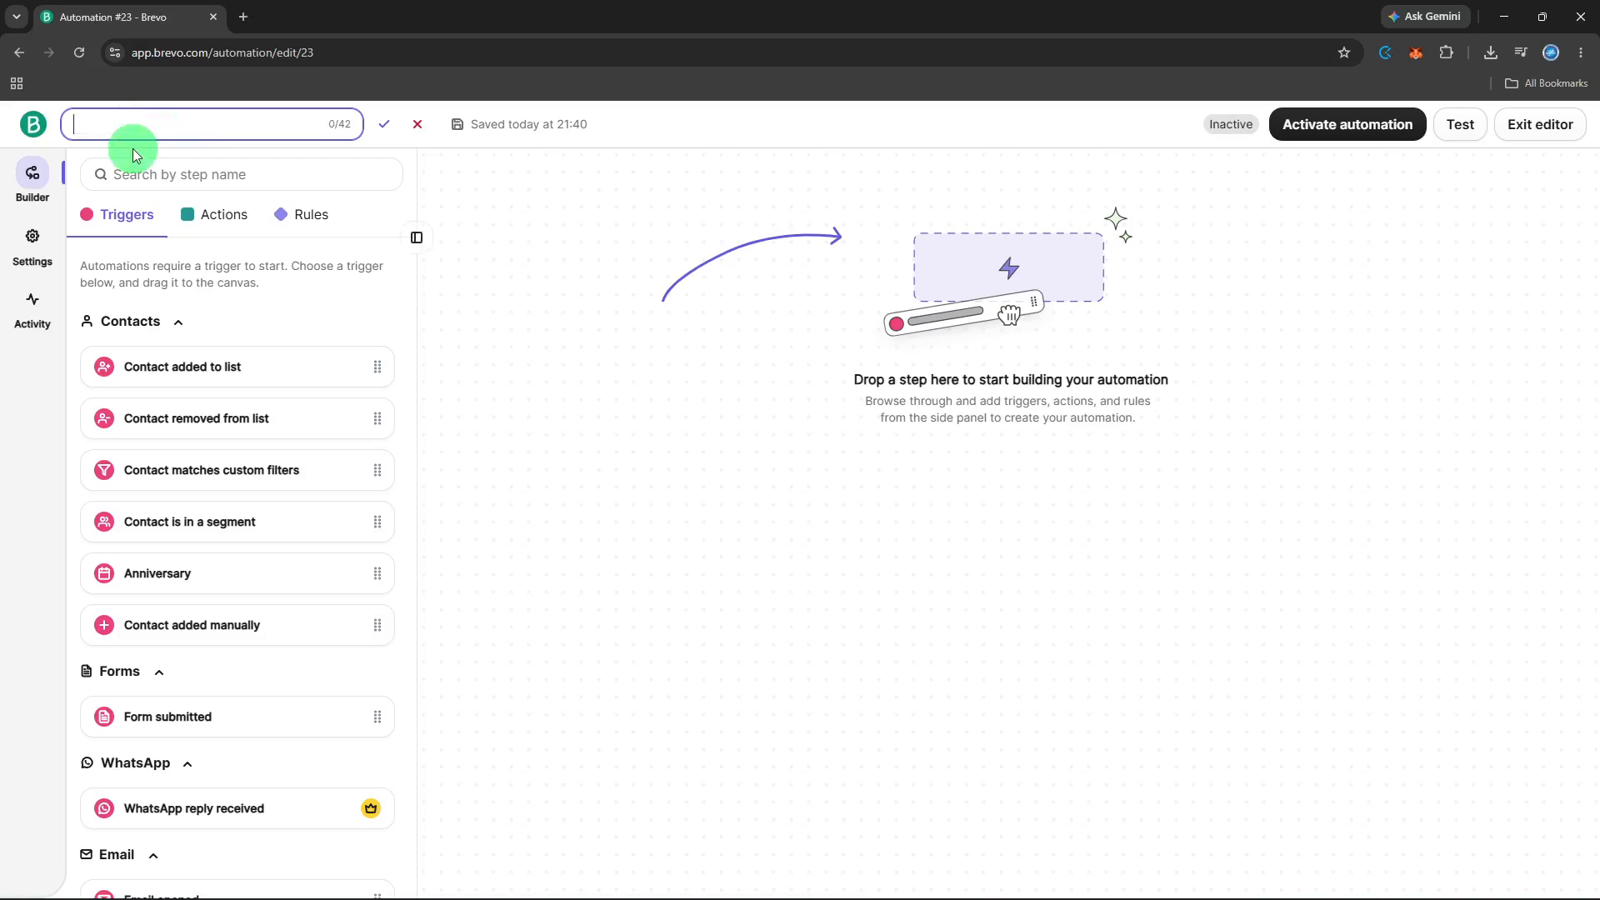
text(Webhook)
click(383, 131)
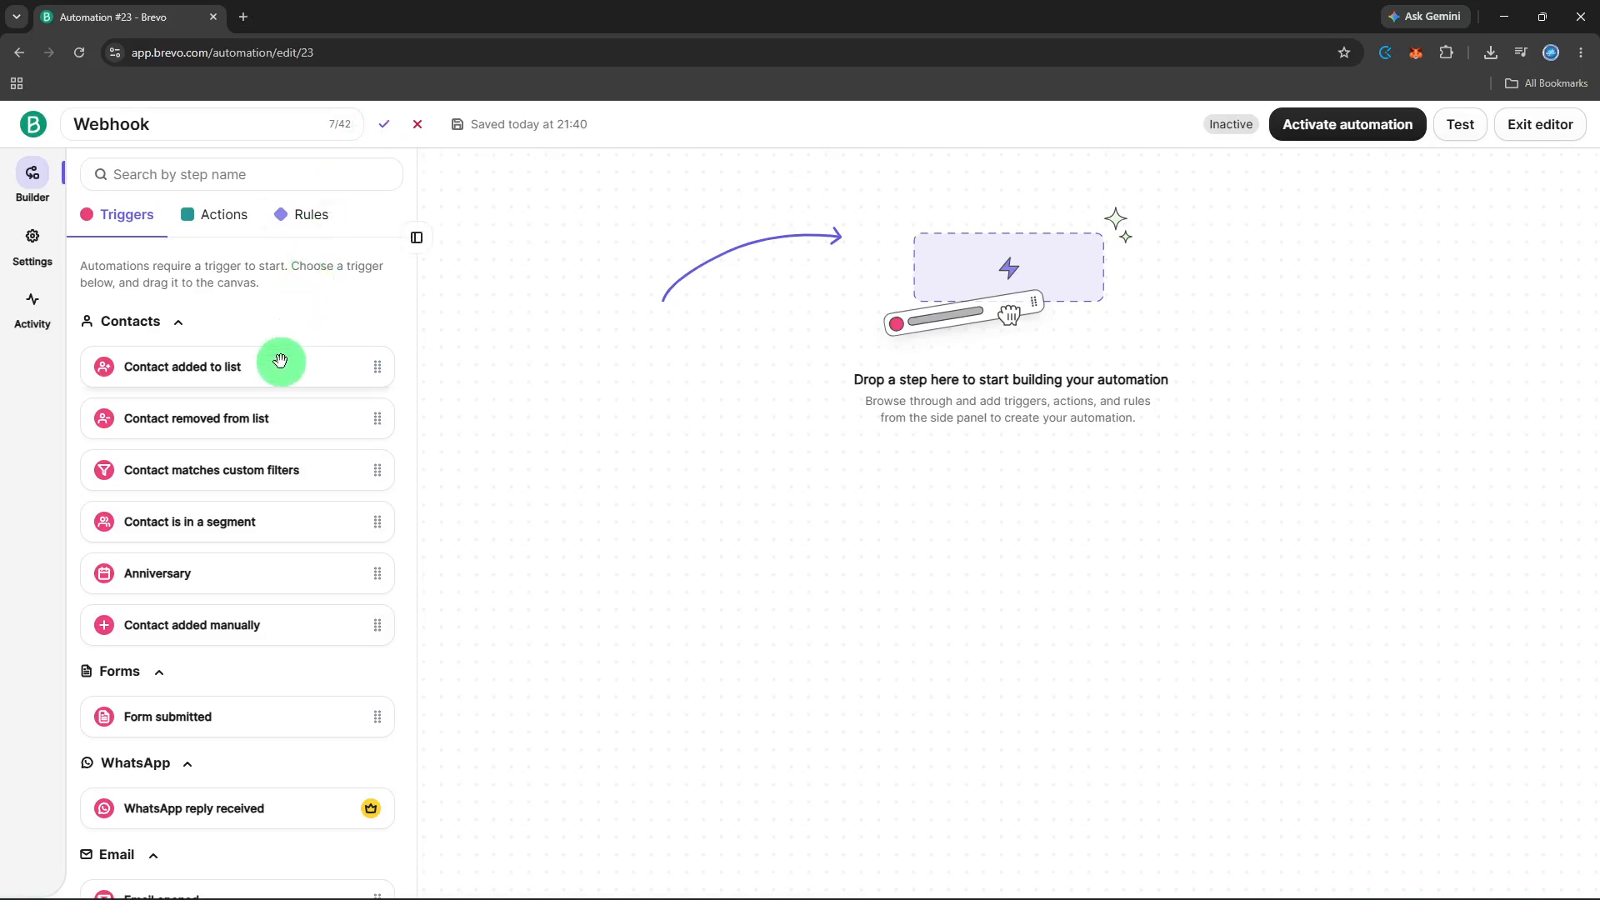
Add a Contact added to list trigger for the identified_contacts list in the marketing_automation folder and save it.
drag(280, 360, 957, 383)
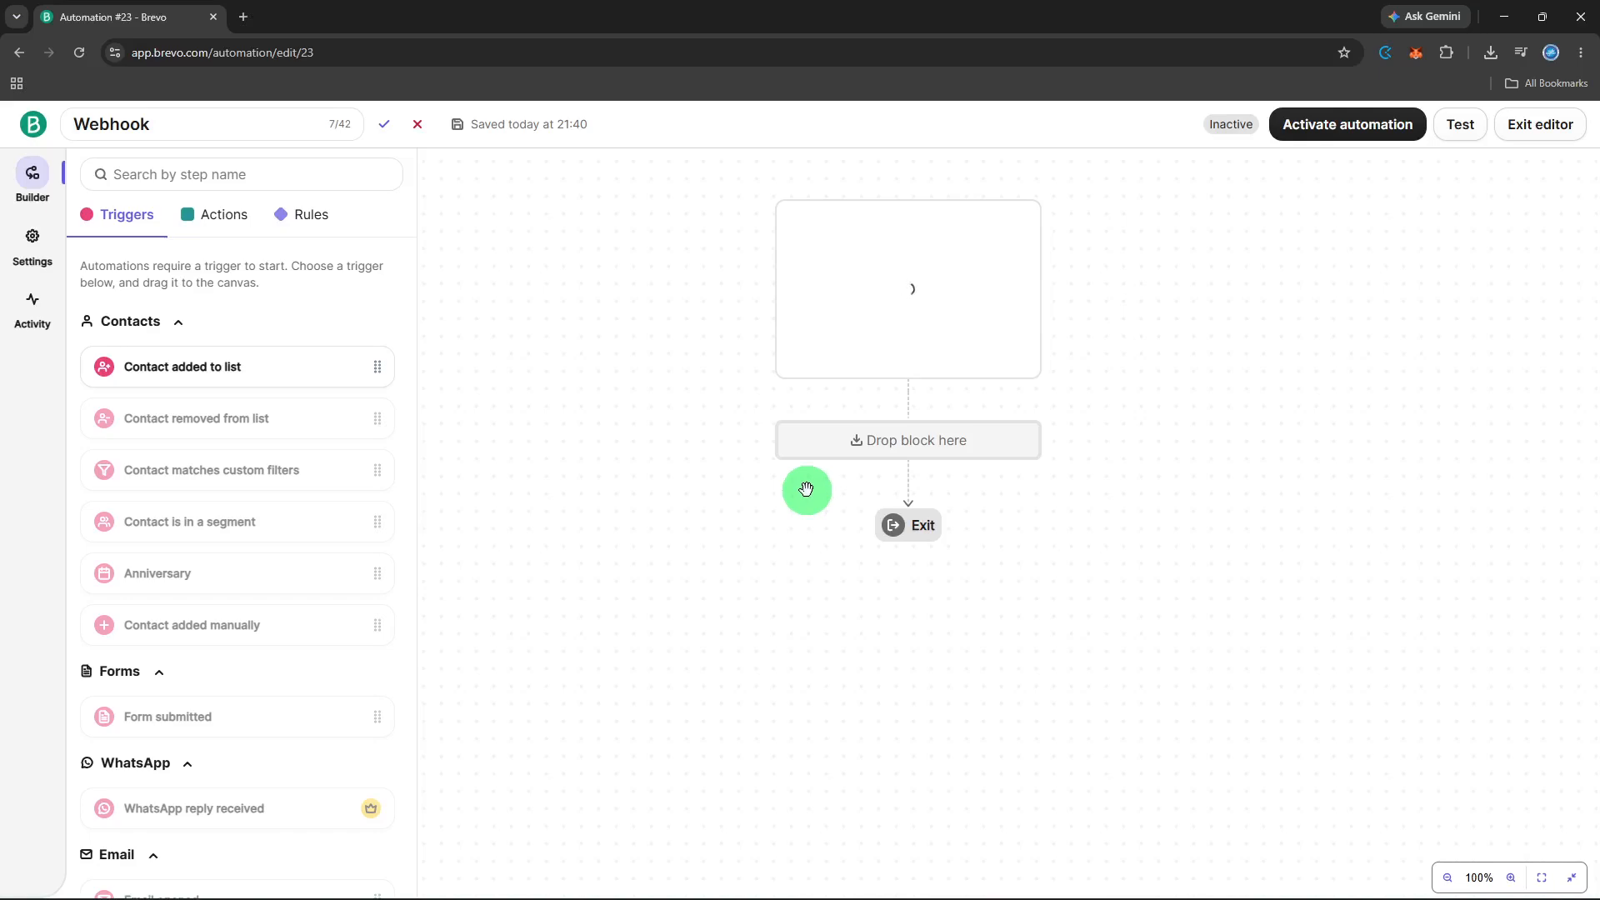
click(848, 447)
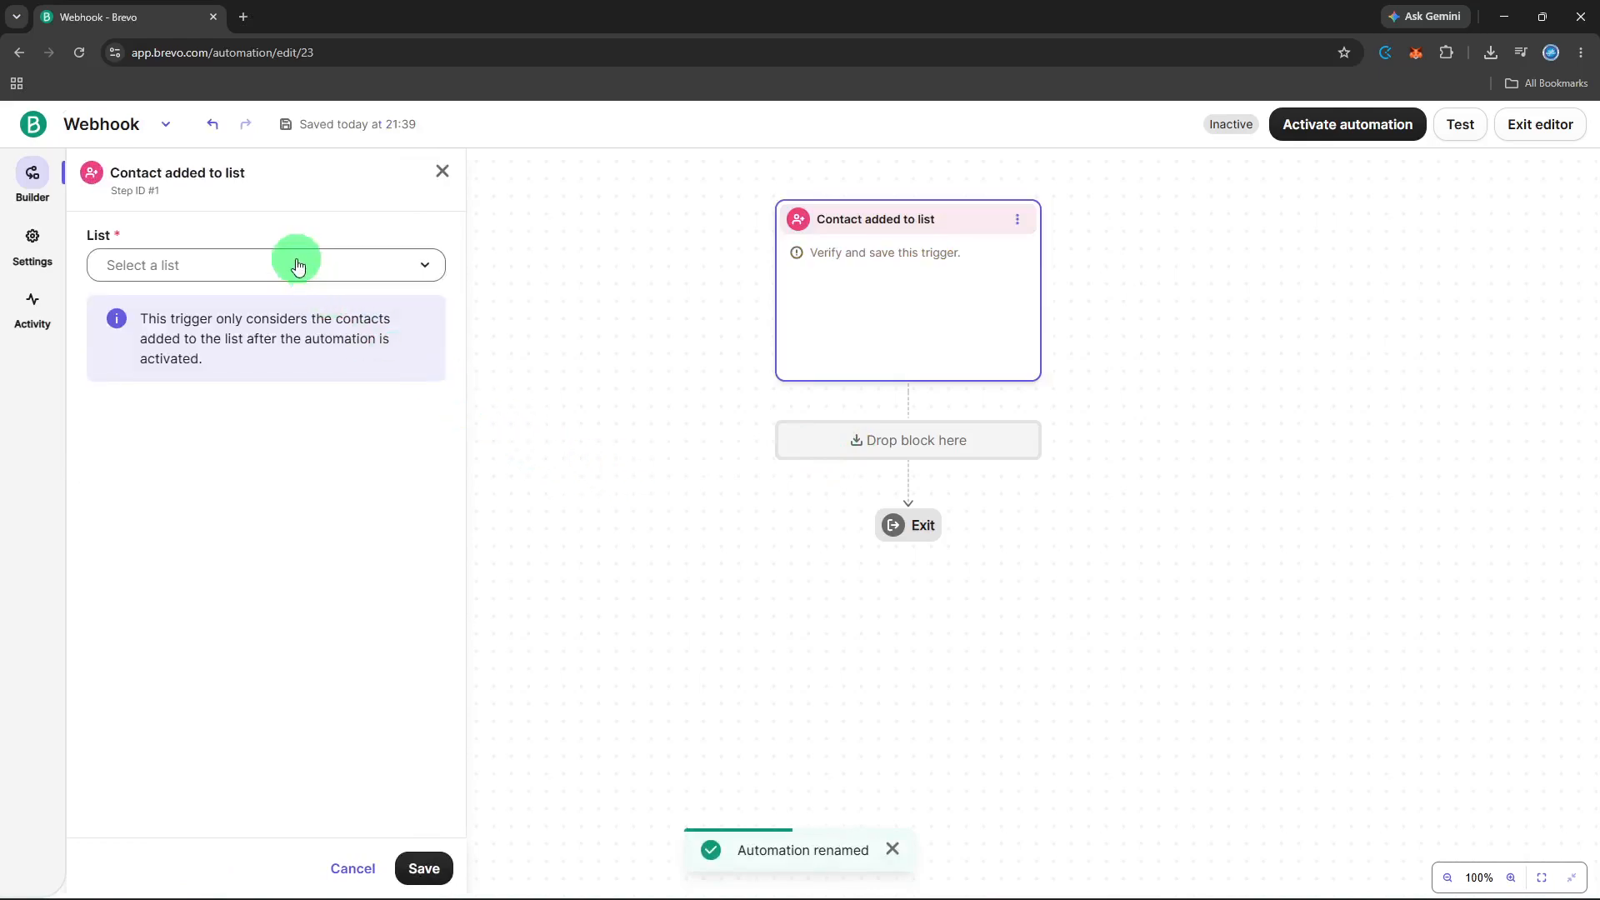
click(297, 265)
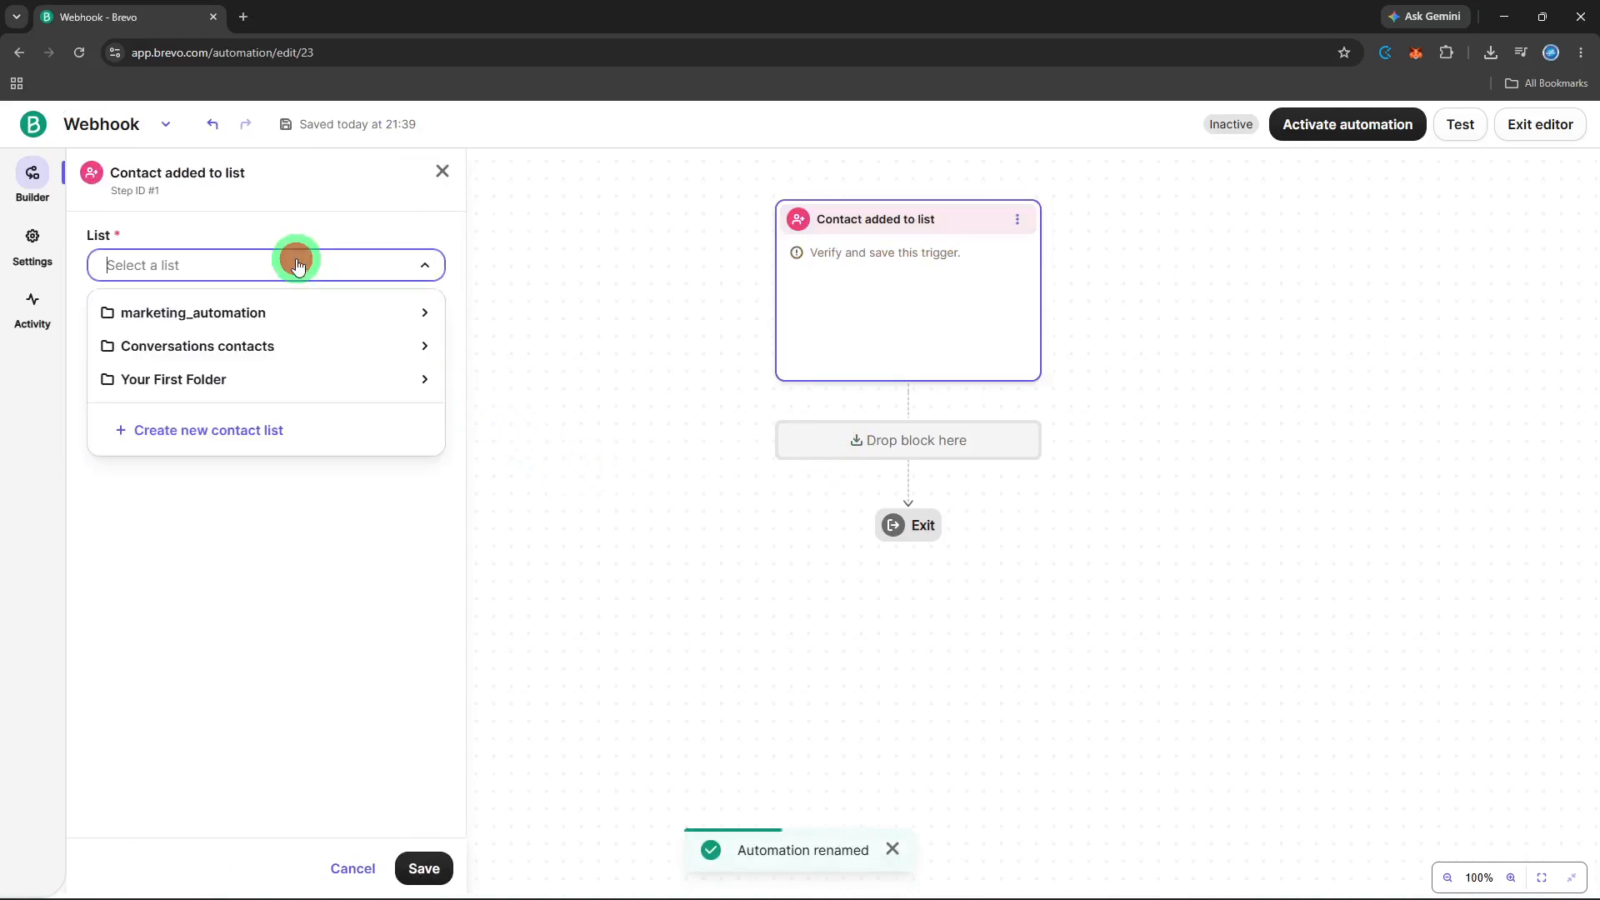
click(278, 311)
click(246, 408)
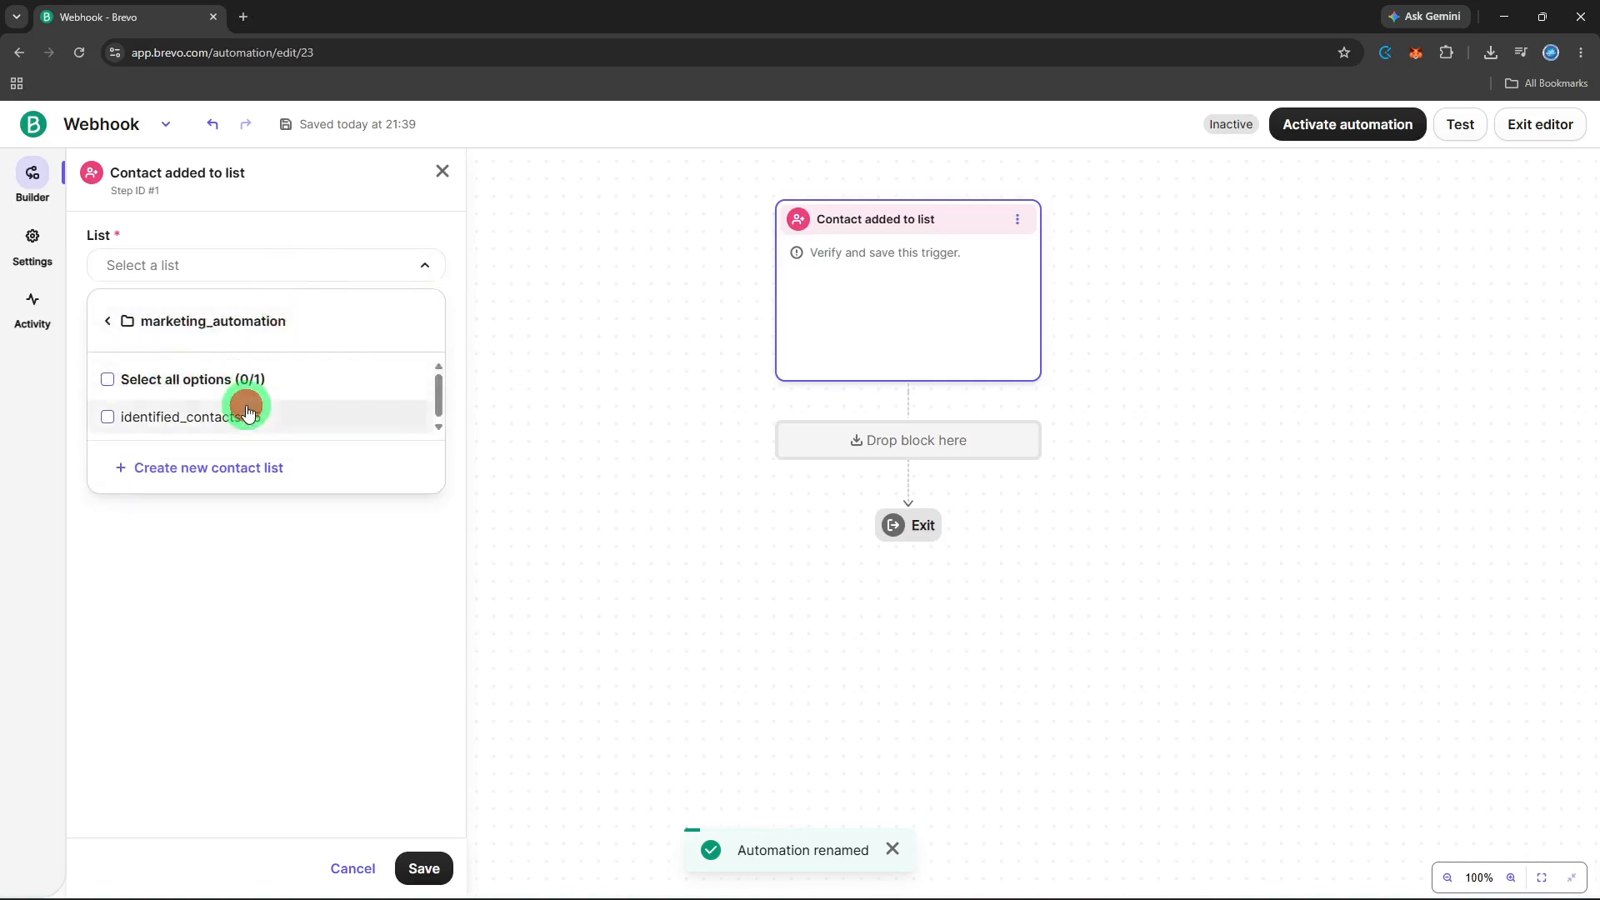
click(413, 858)
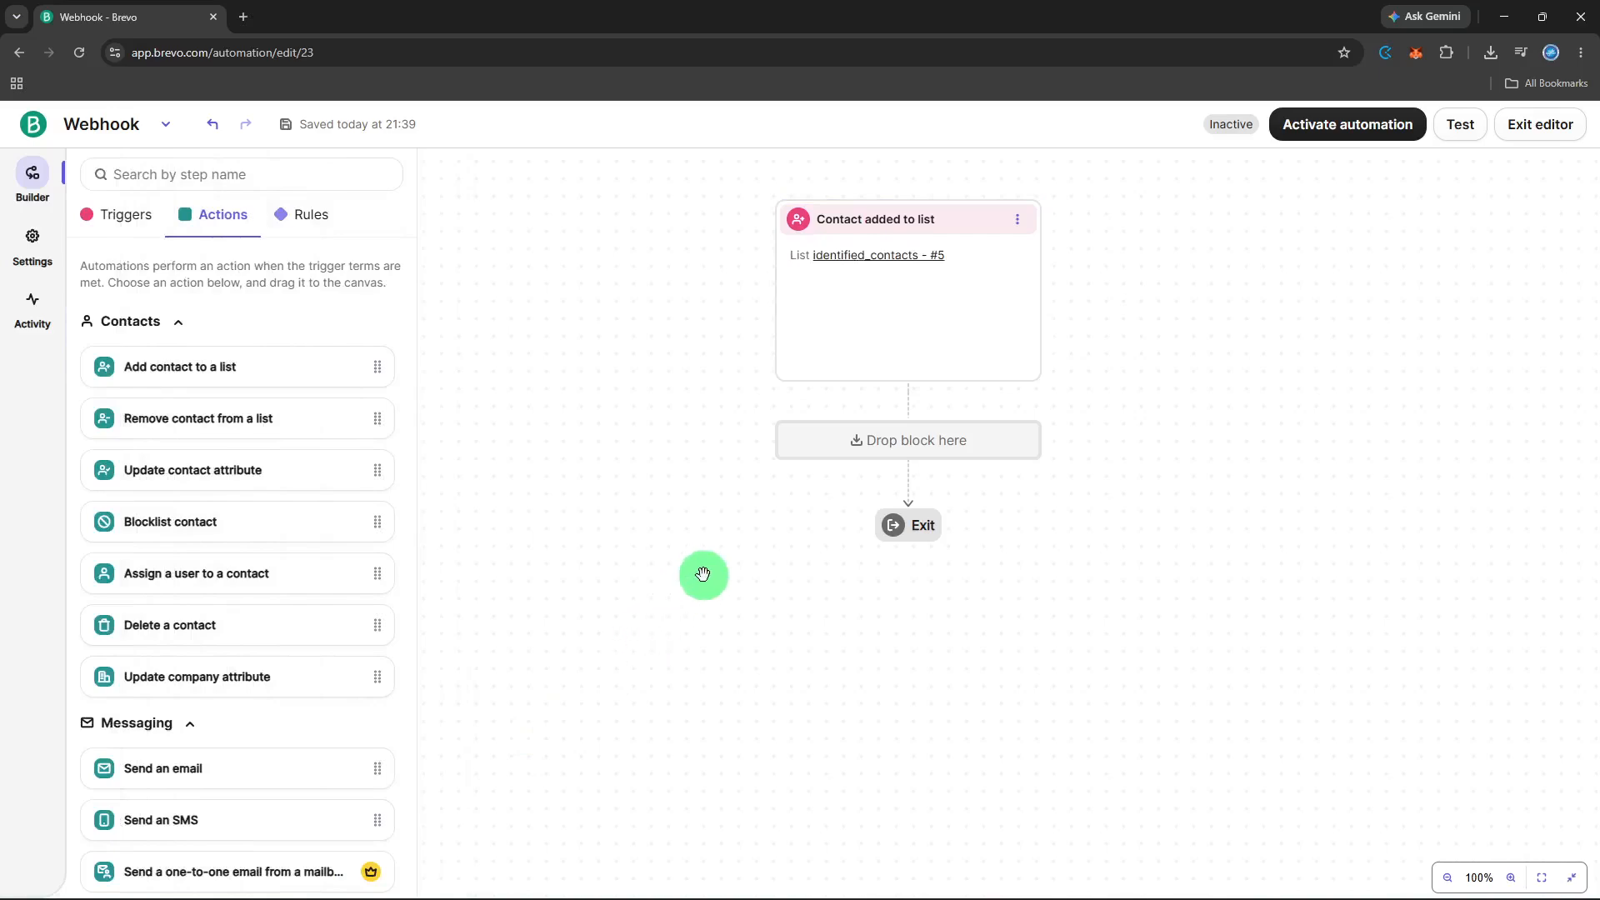
Add a Call a webhook action directly below the Contact added to list trigger.
click(850, 438)
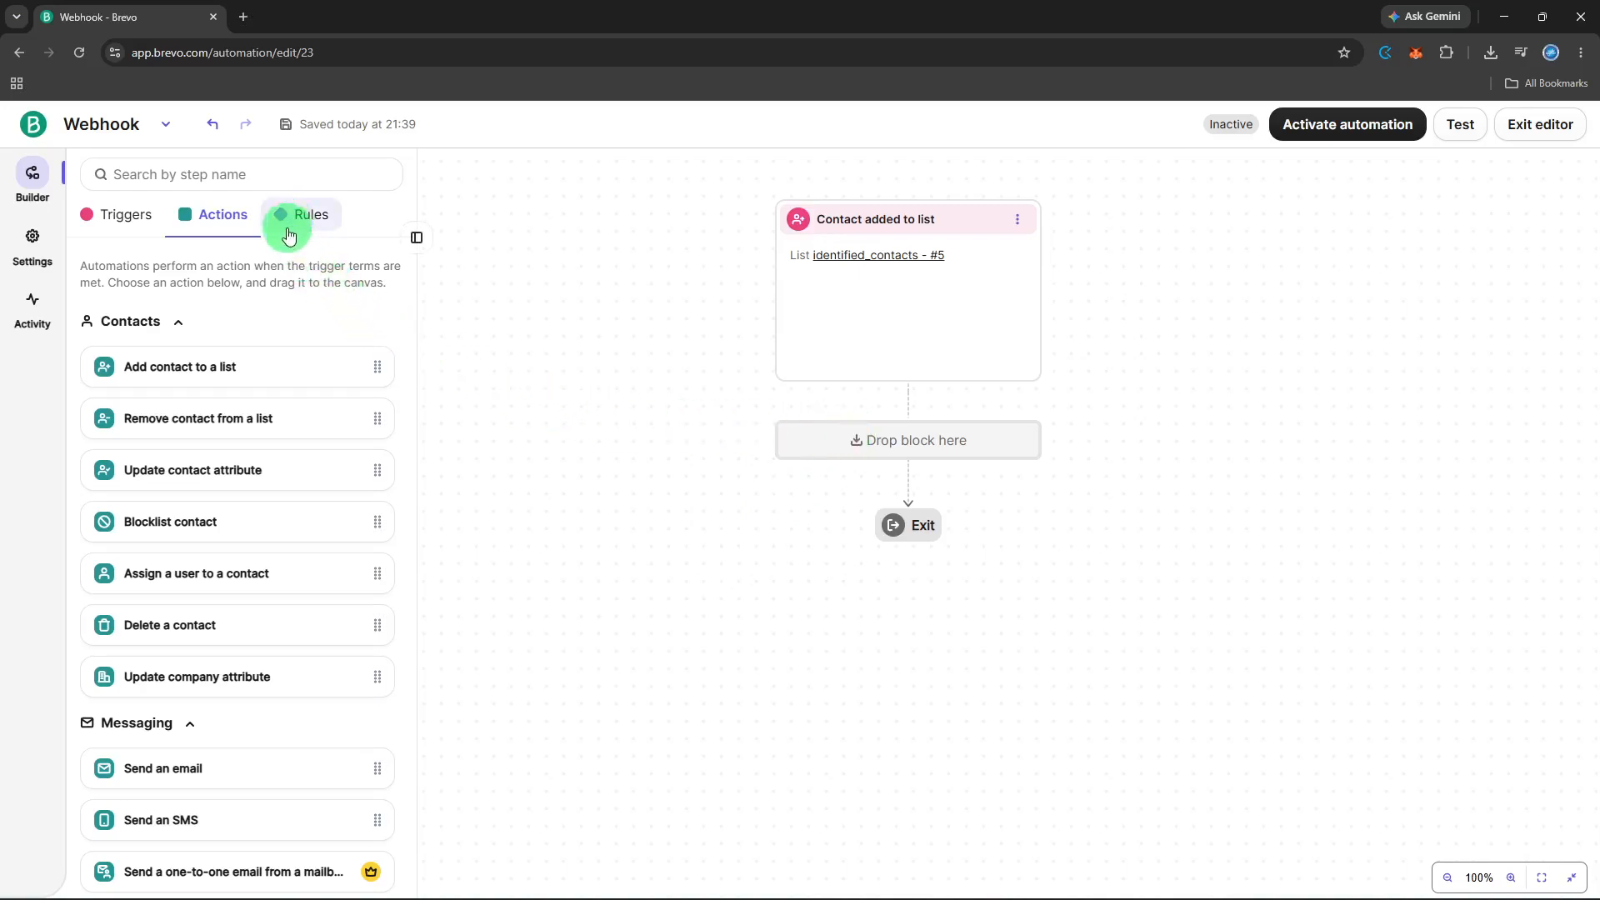
scroll(250, 342, down, 2)
scroll(250, 342, down, 2)
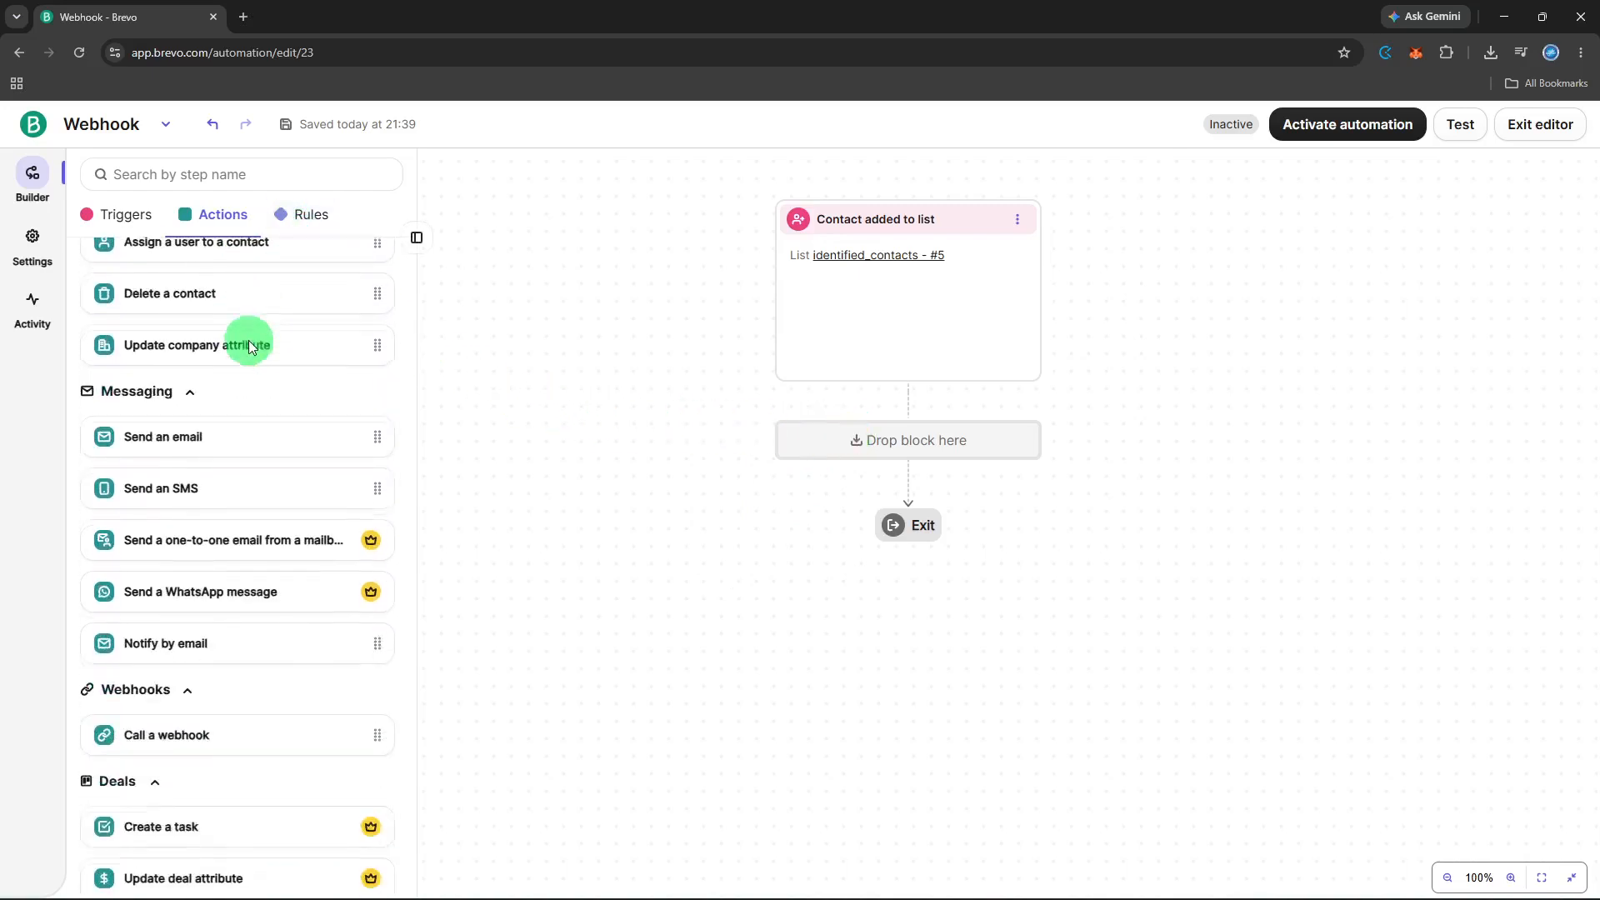
click(284, 731)
drag(283, 731, 922, 453)
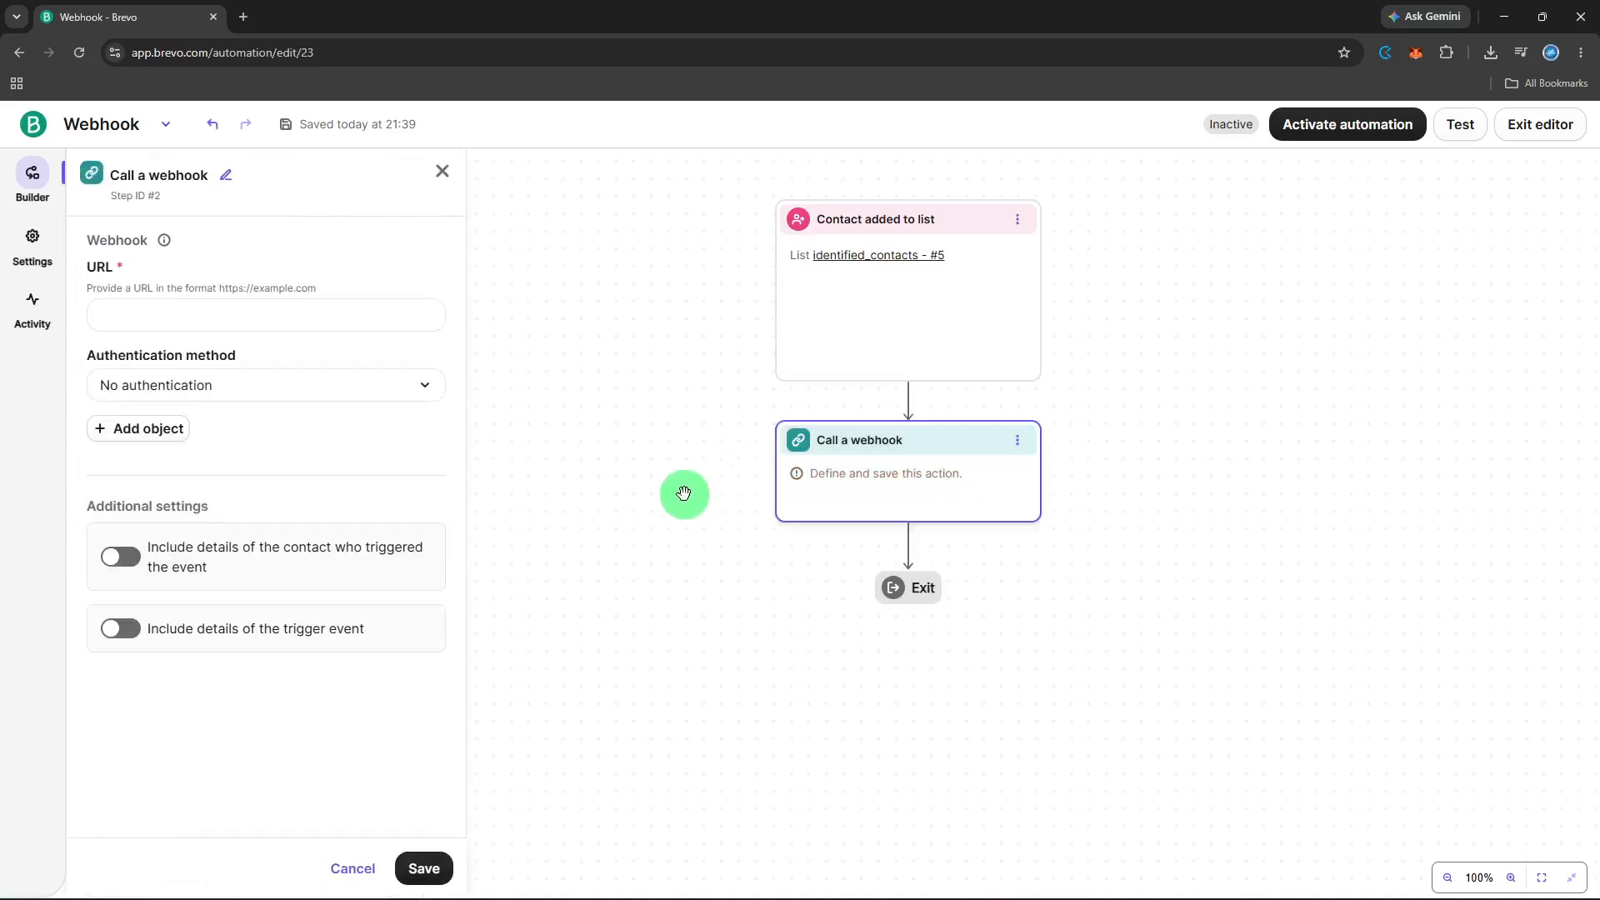
click(271, 316)
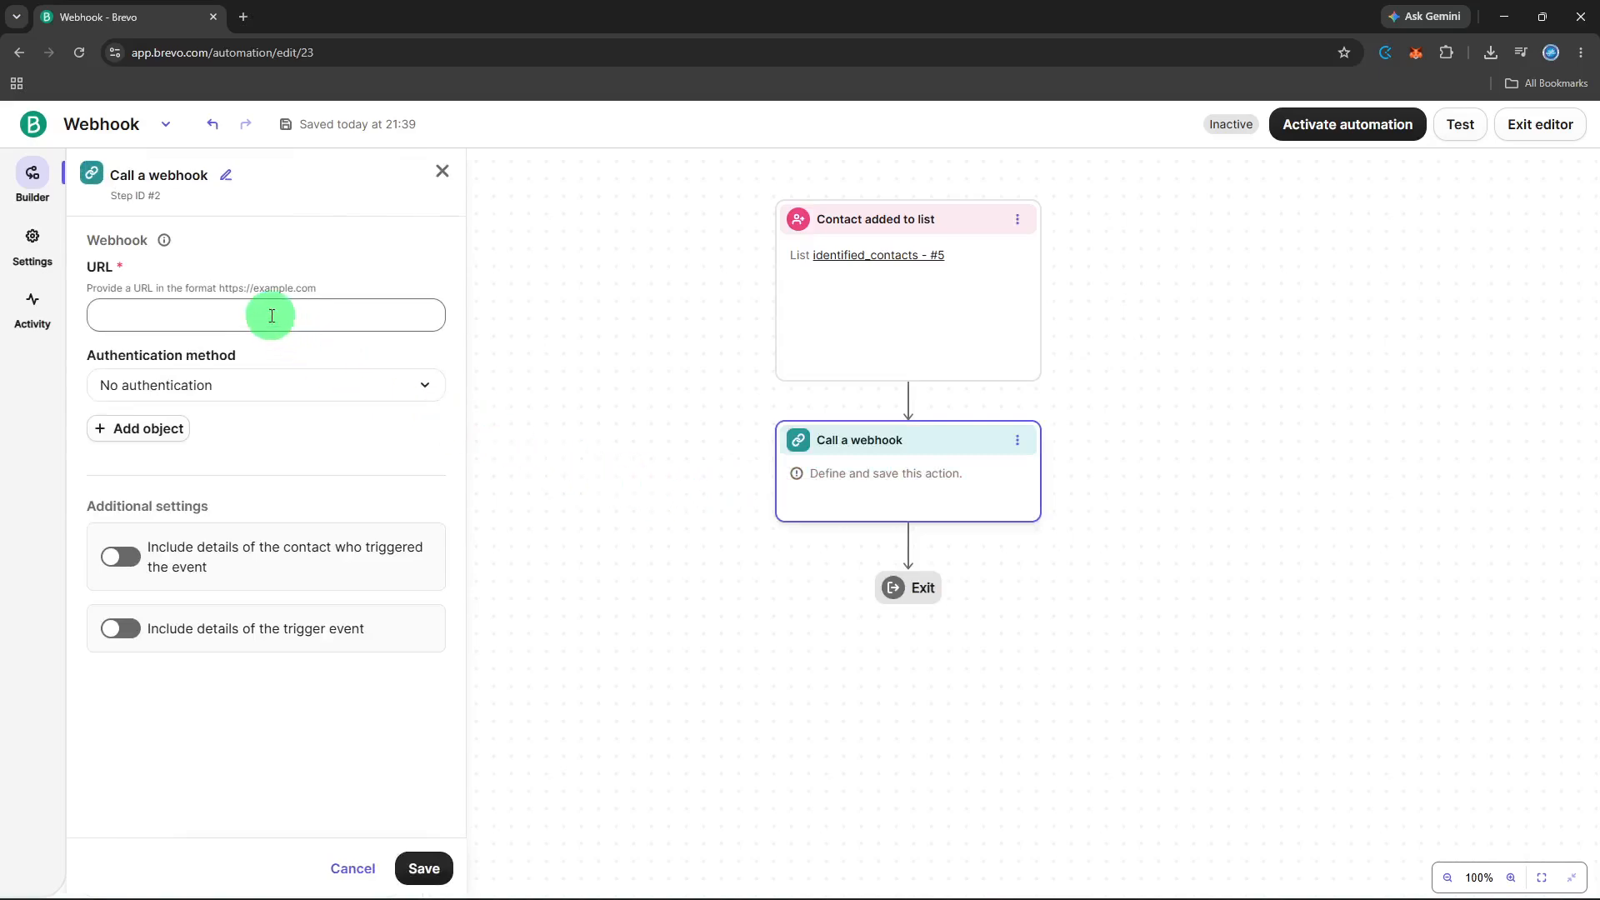
click(270, 315)
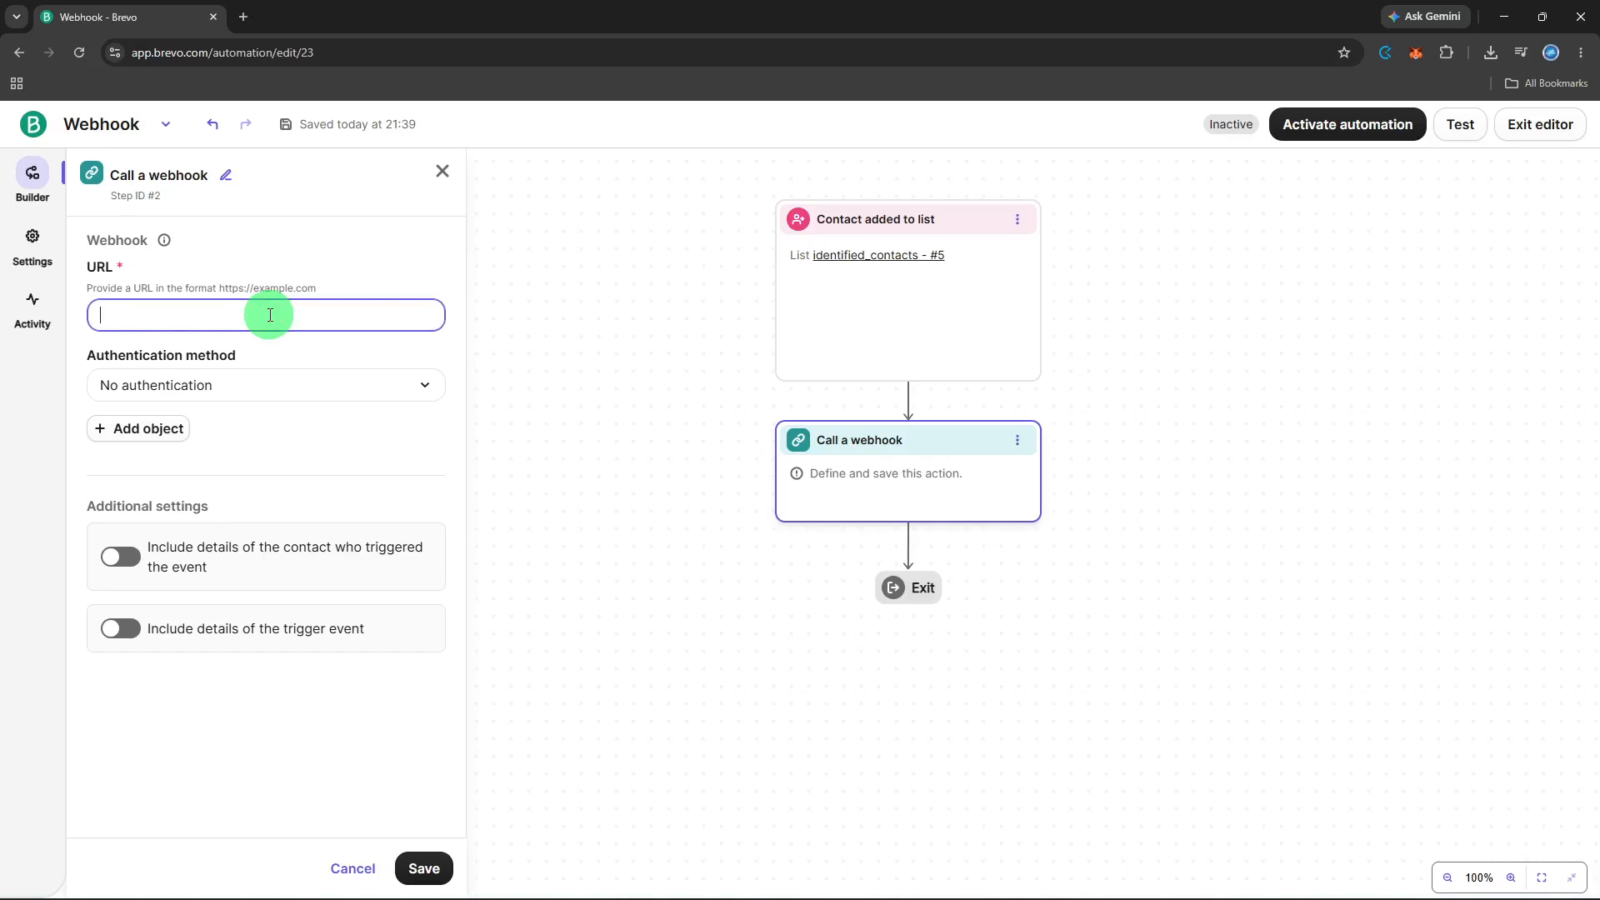
text(https://google.com/)
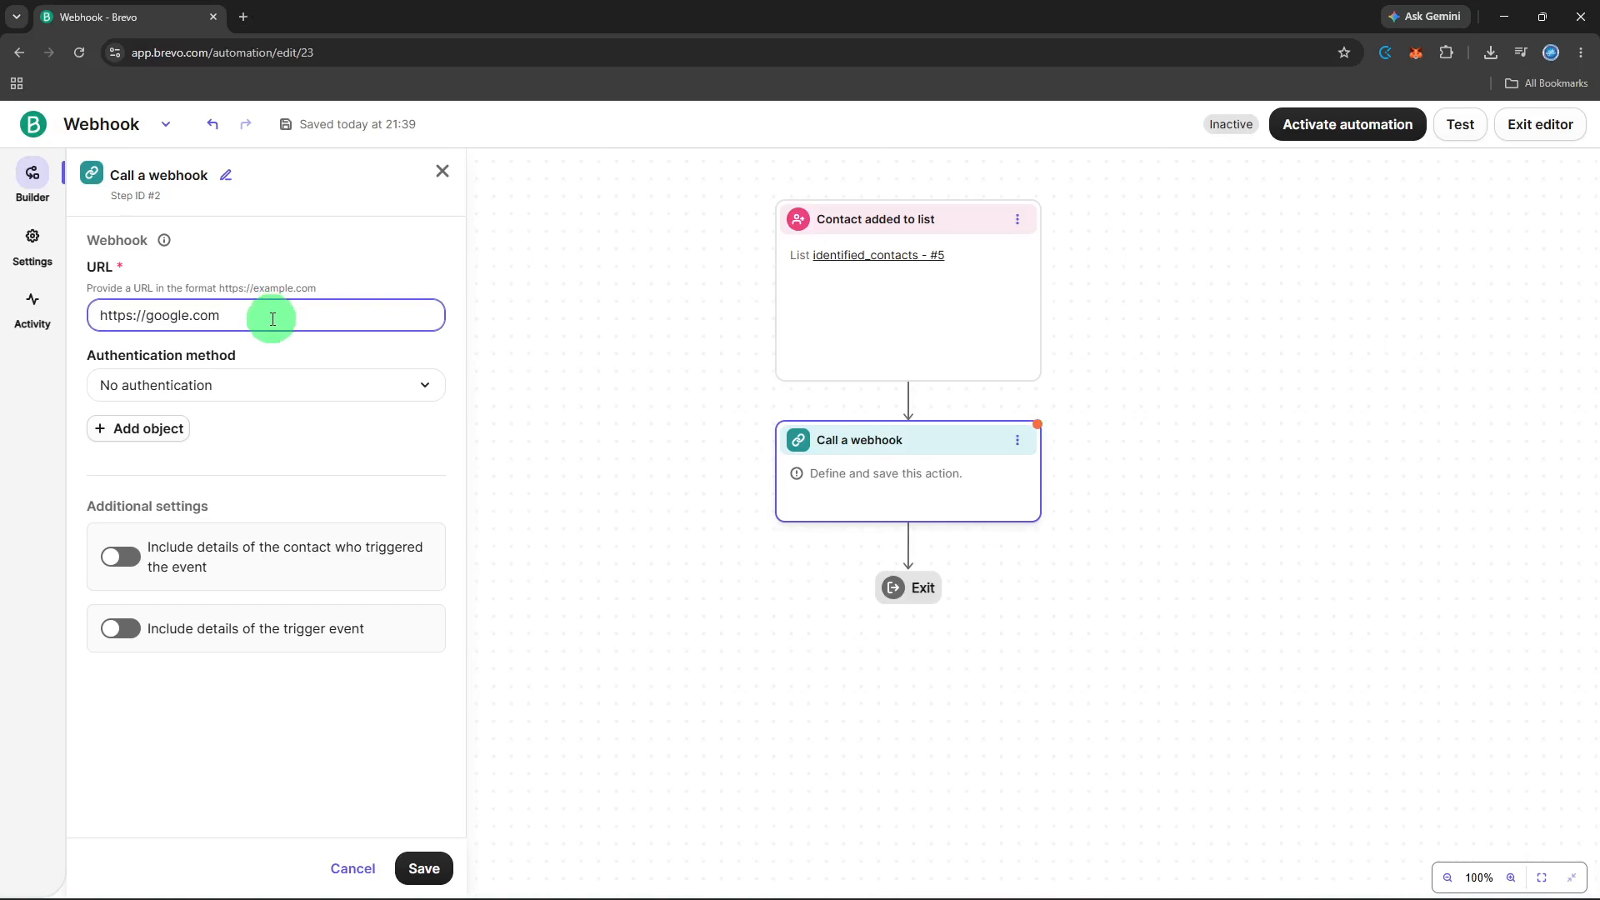
click(288, 385)
click(287, 385)
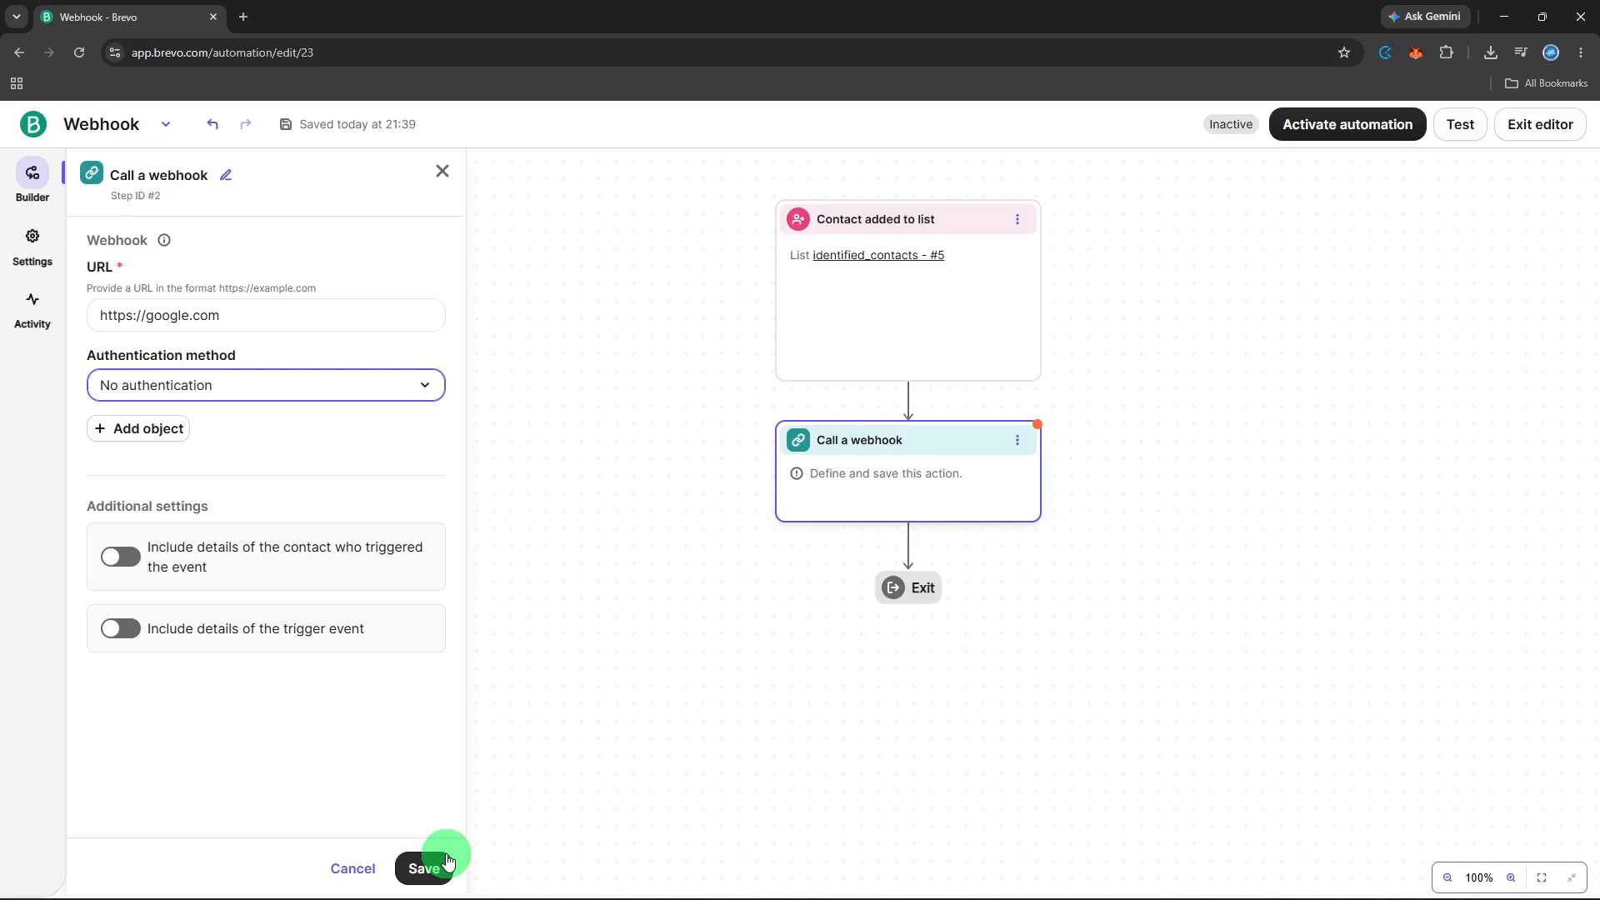
click(448, 862)
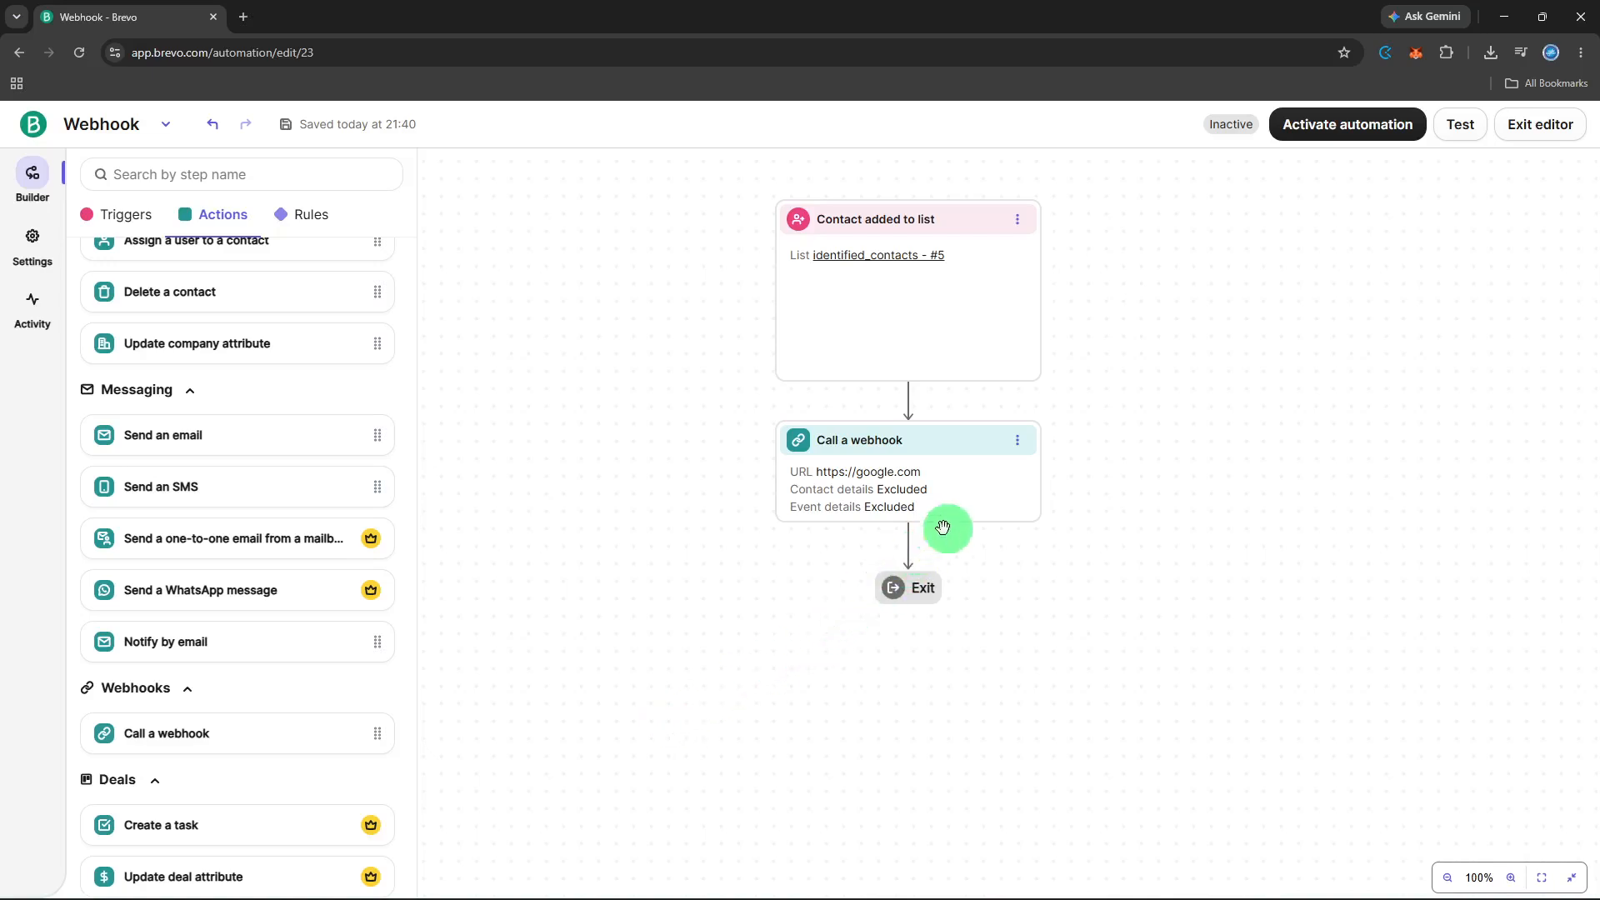
click(1016, 444)
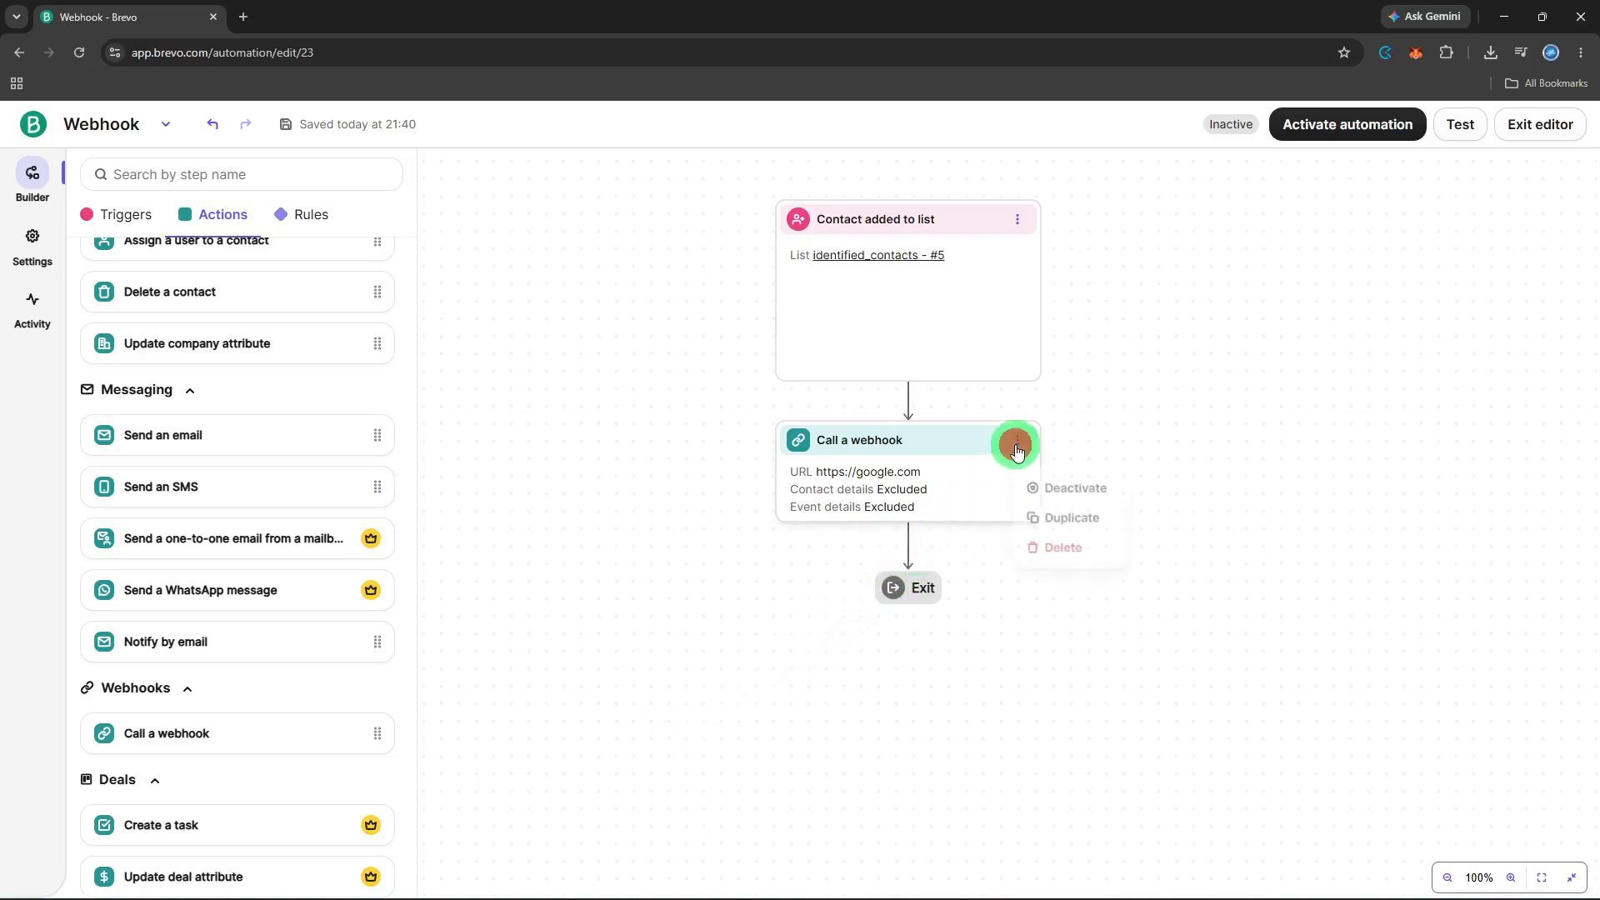
click(1017, 446)
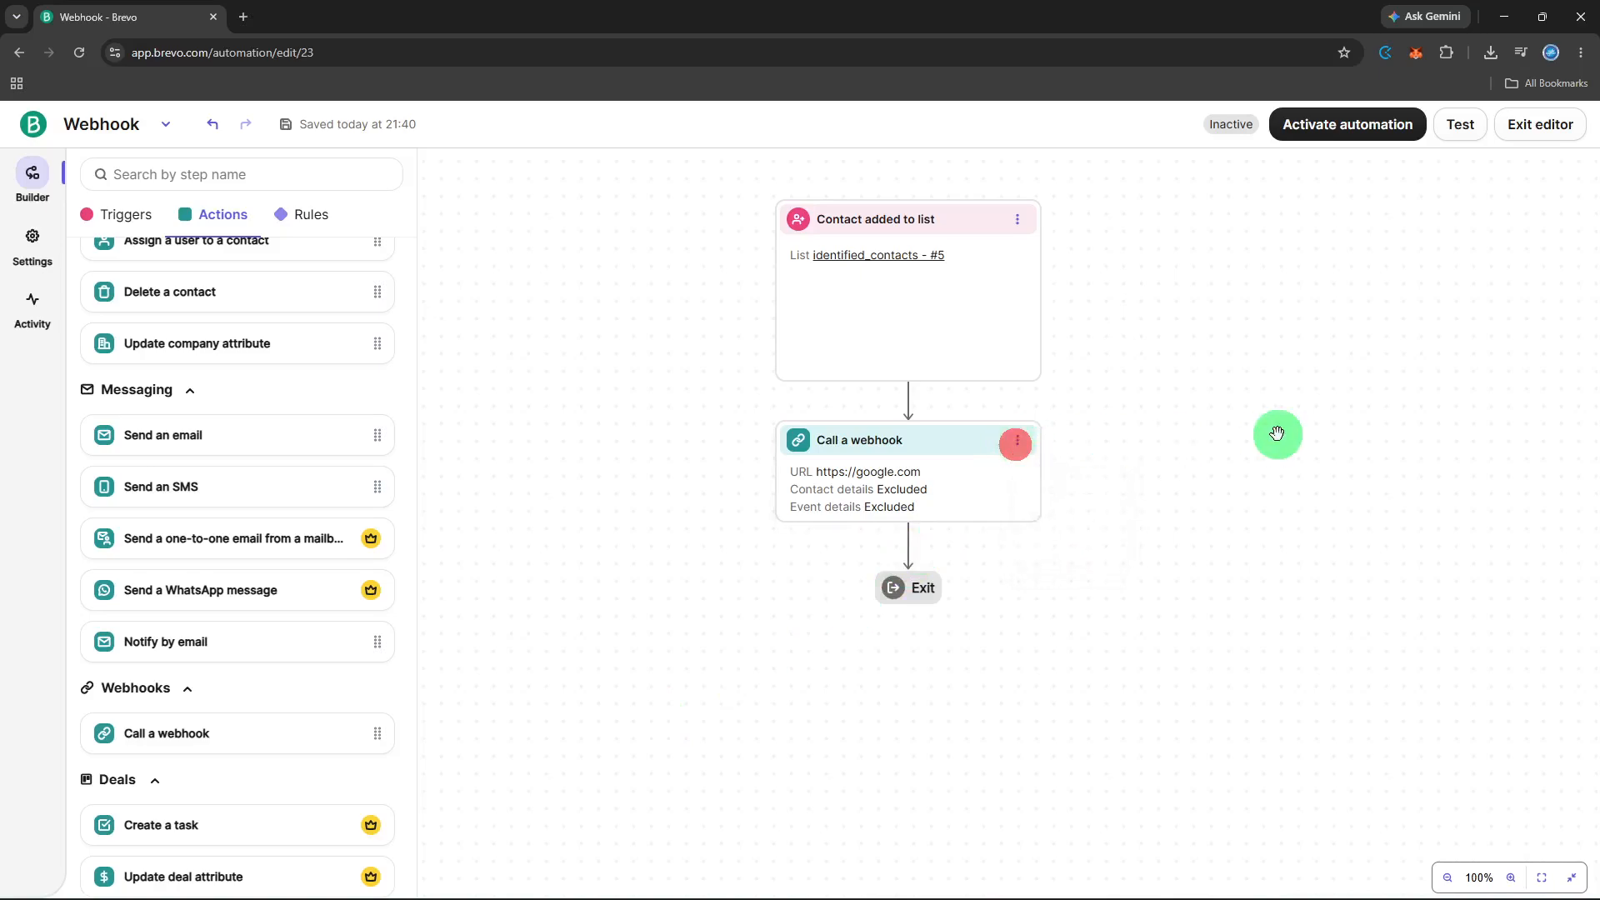
click(1277, 434)
Review what the automation needs for message testing and close the test view.
click(1450, 142)
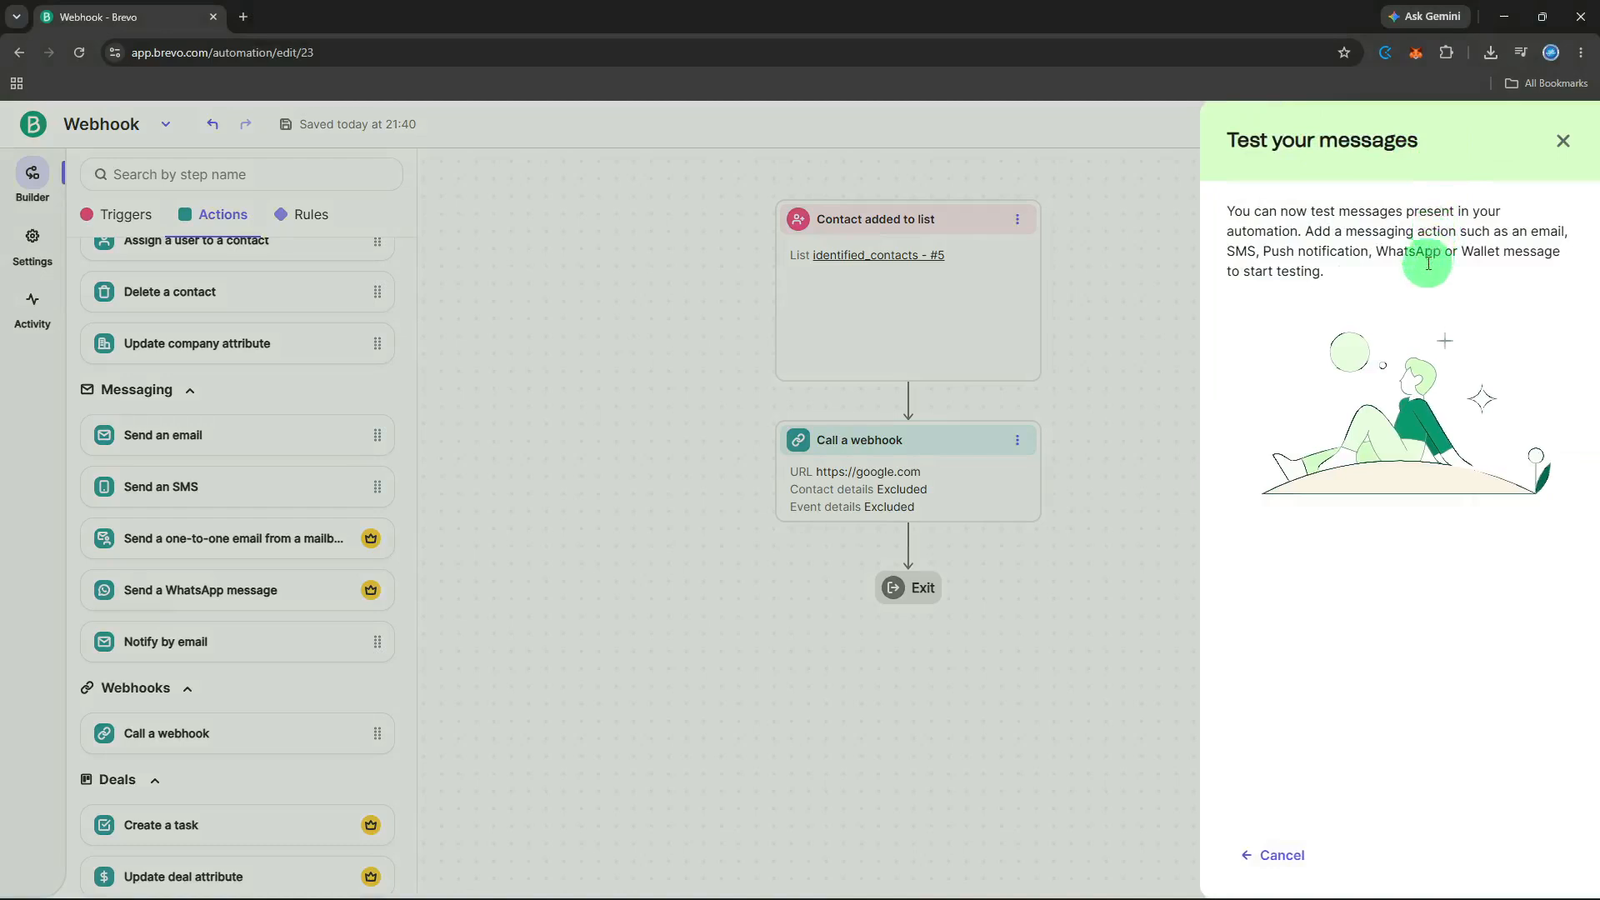
click(1418, 290)
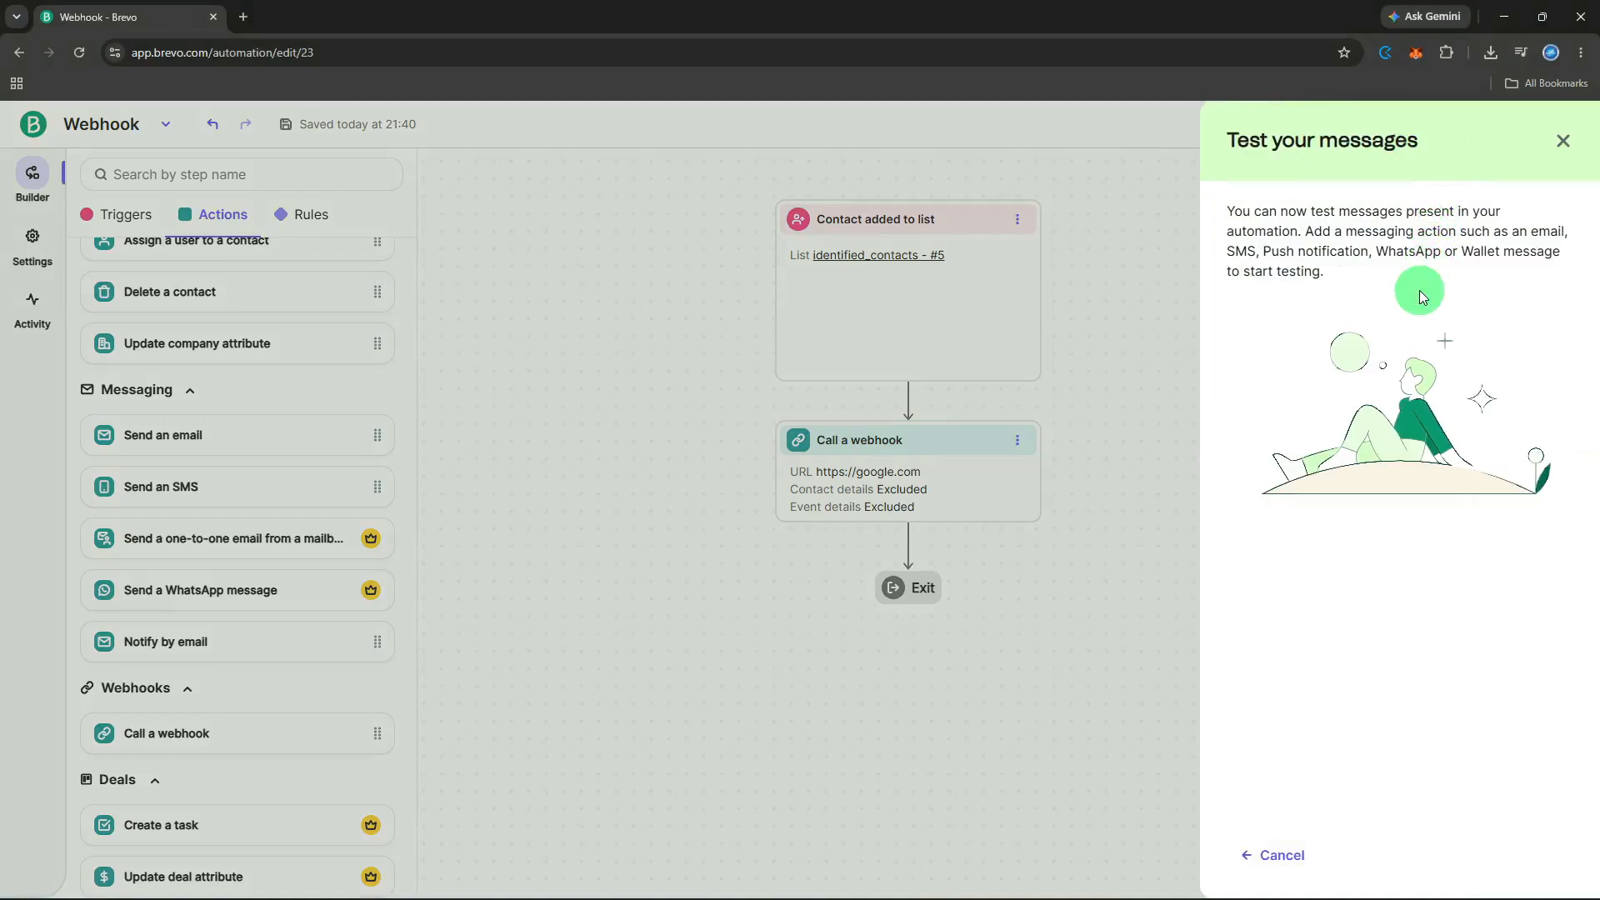
click(1563, 143)
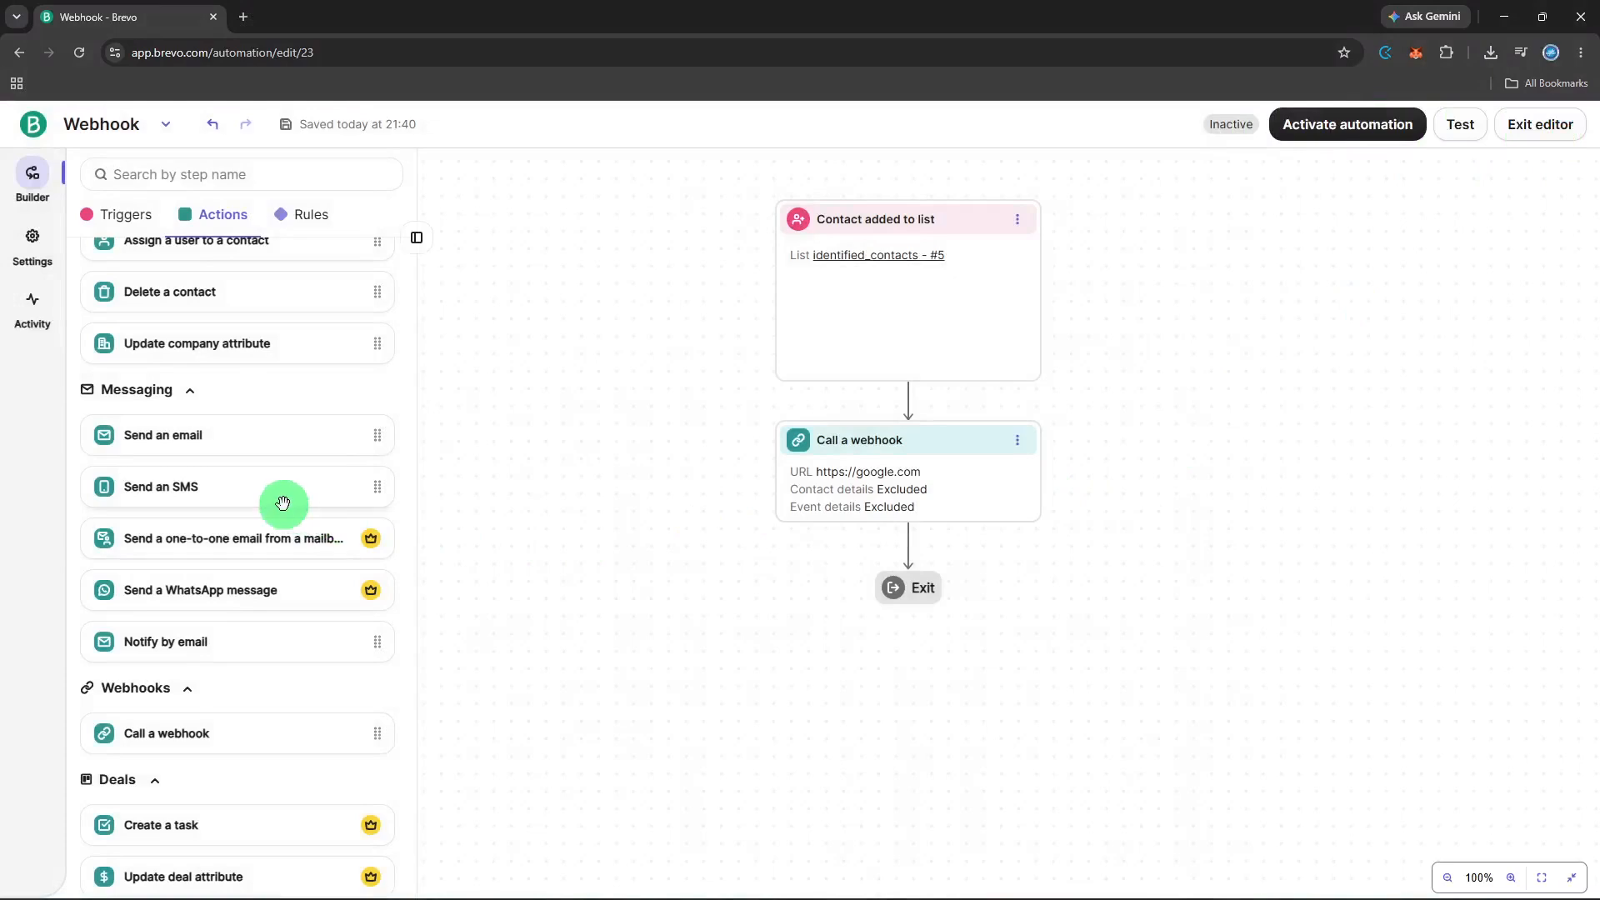
Add a Send an email action below the webhook, using the Footer_1 template as its message, and save it.
drag(270, 439, 930, 533)
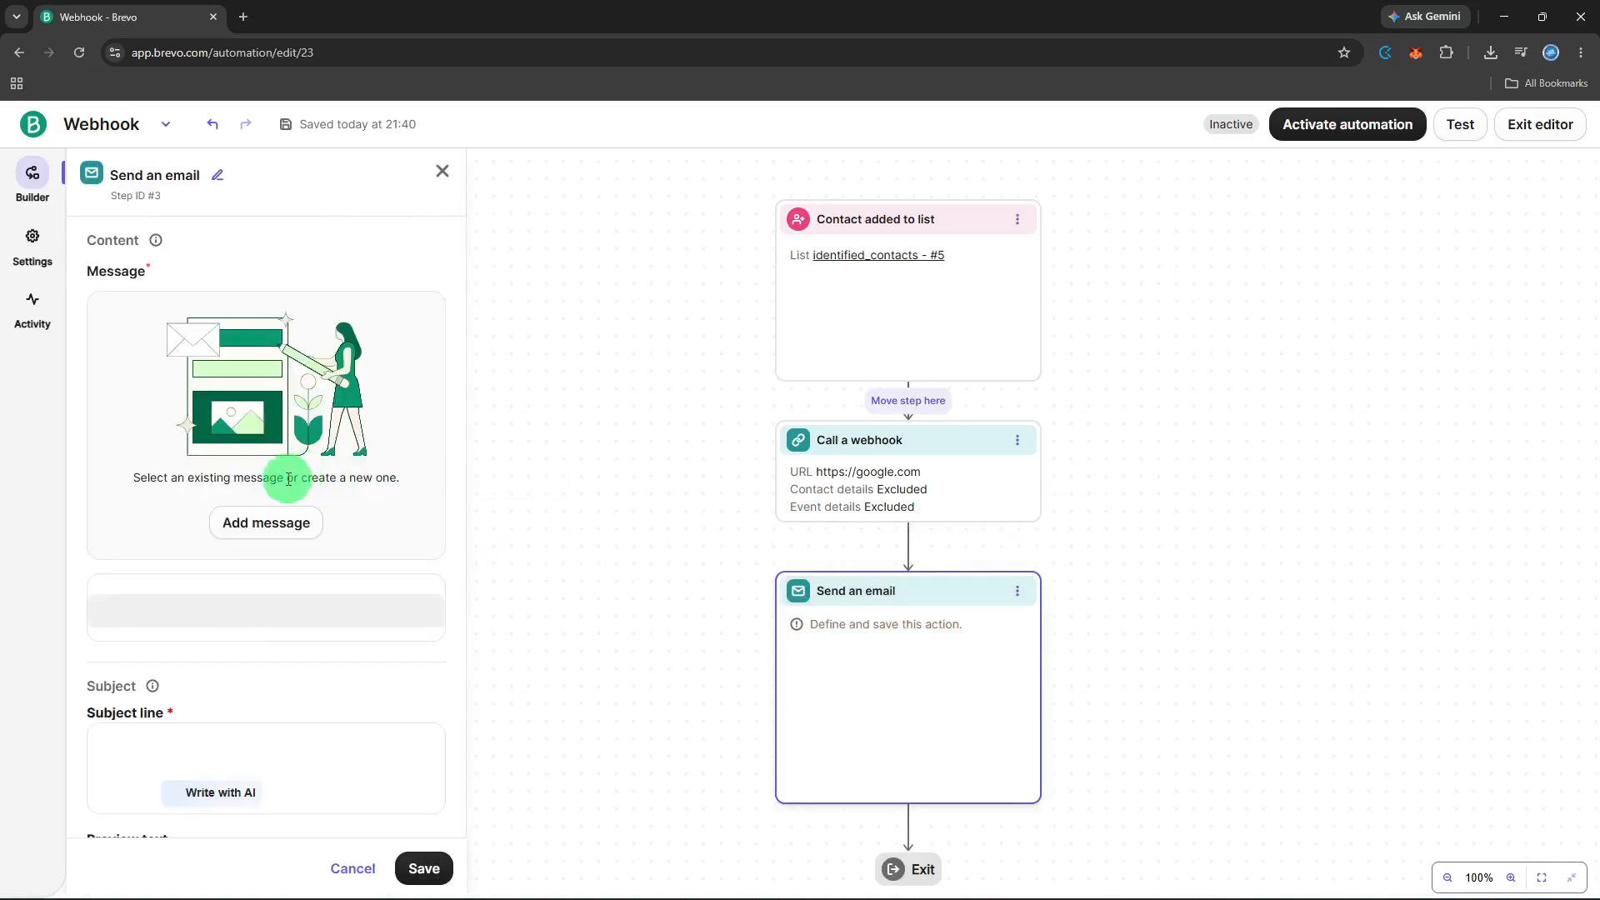
click(265, 530)
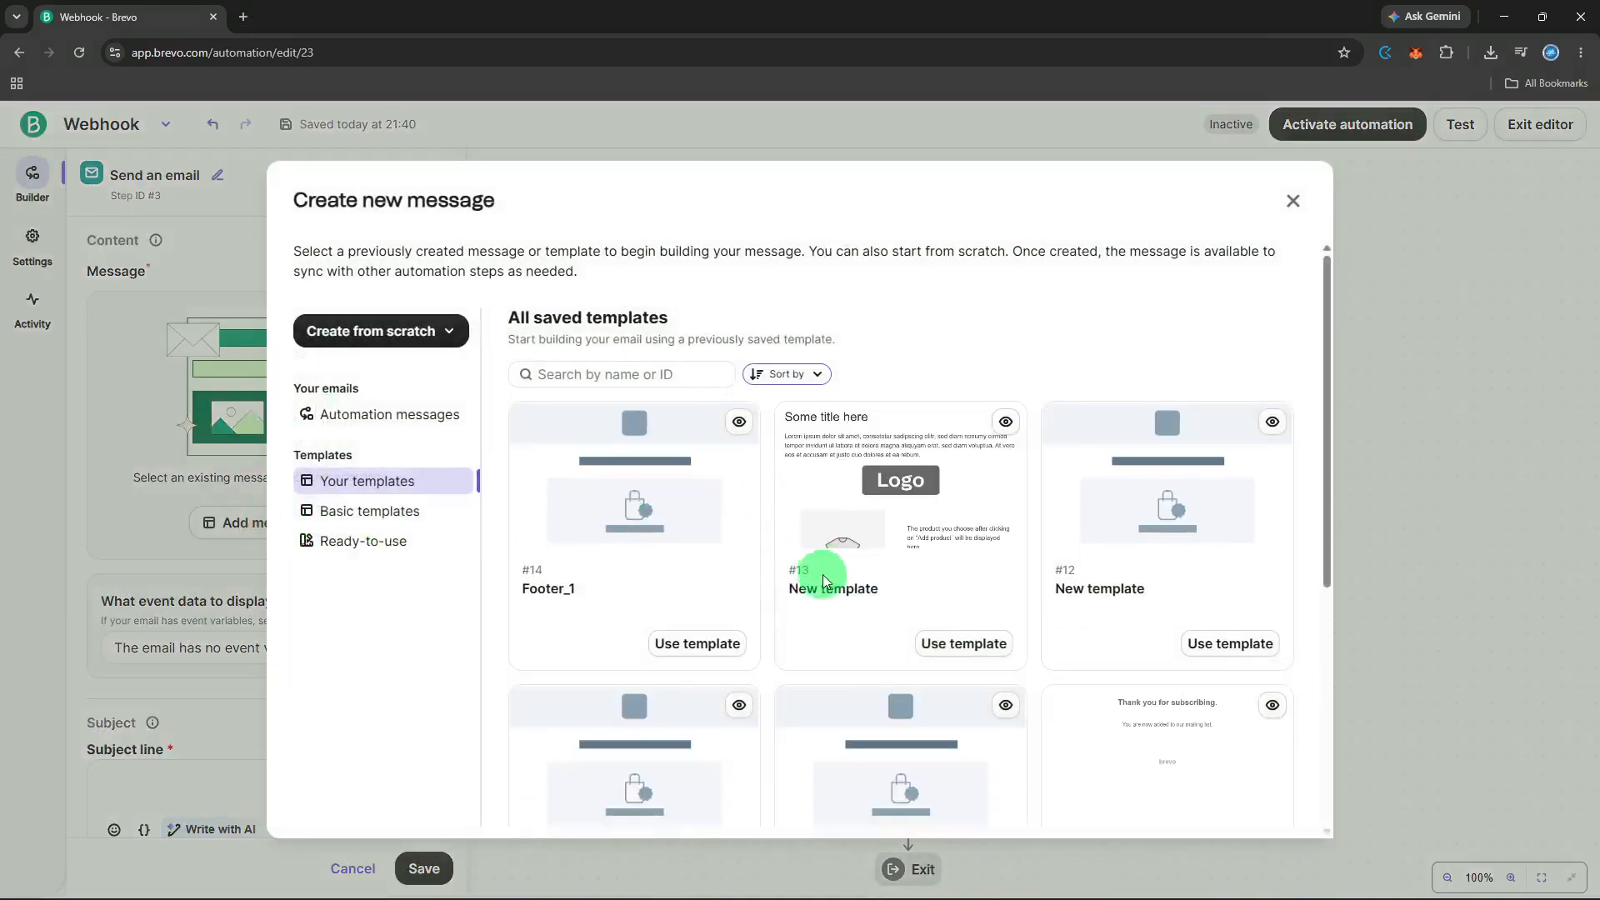
click(704, 646)
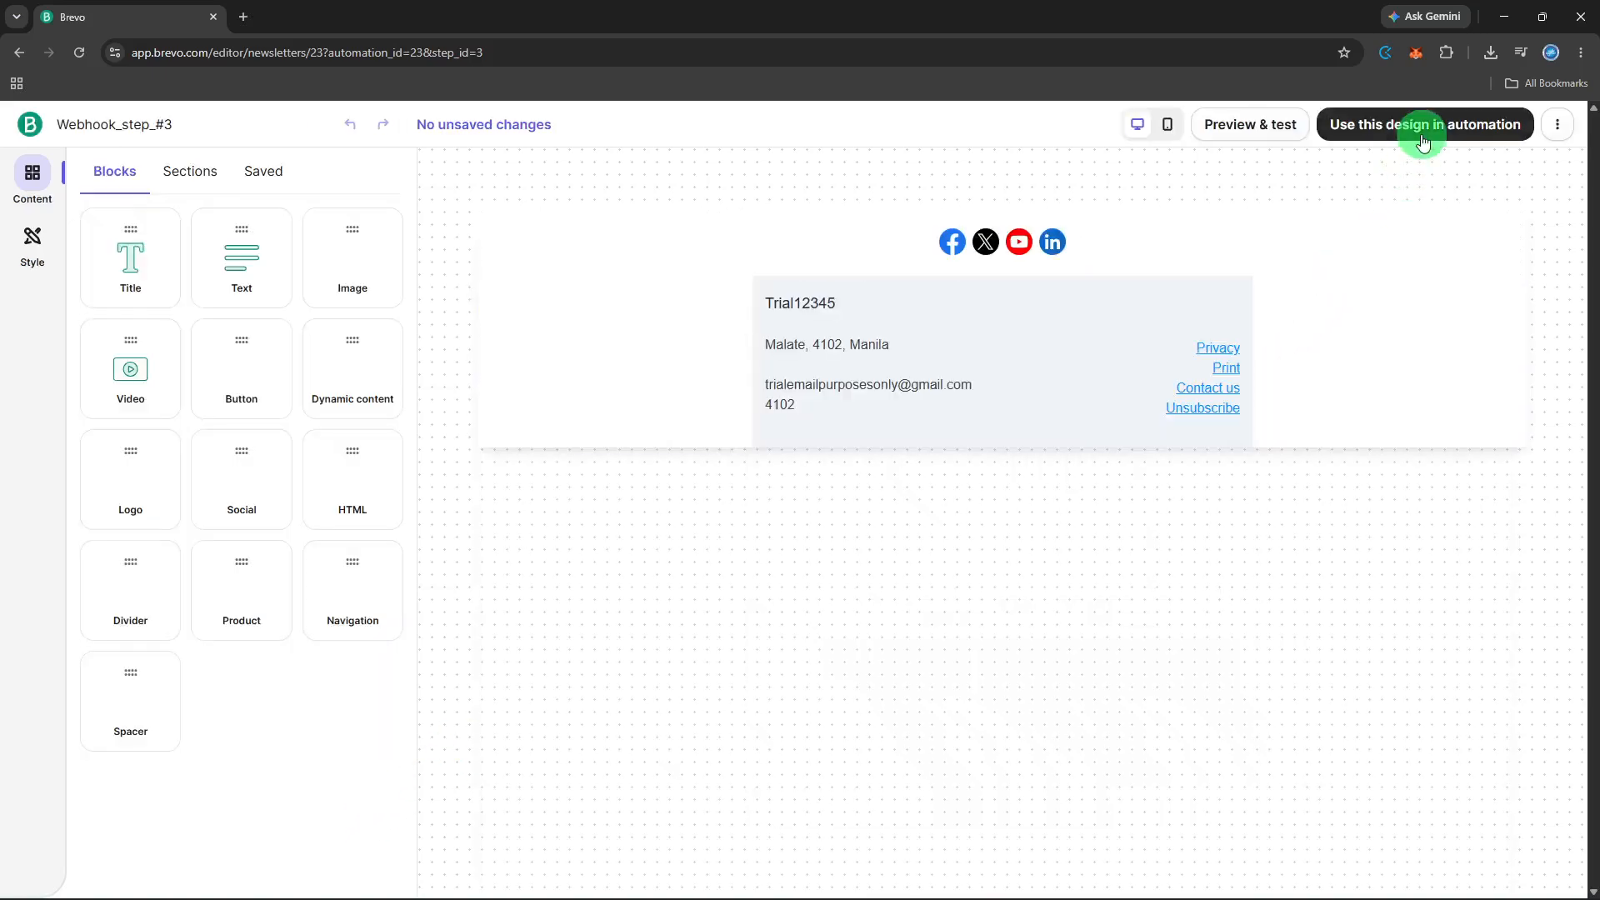
click(1422, 135)
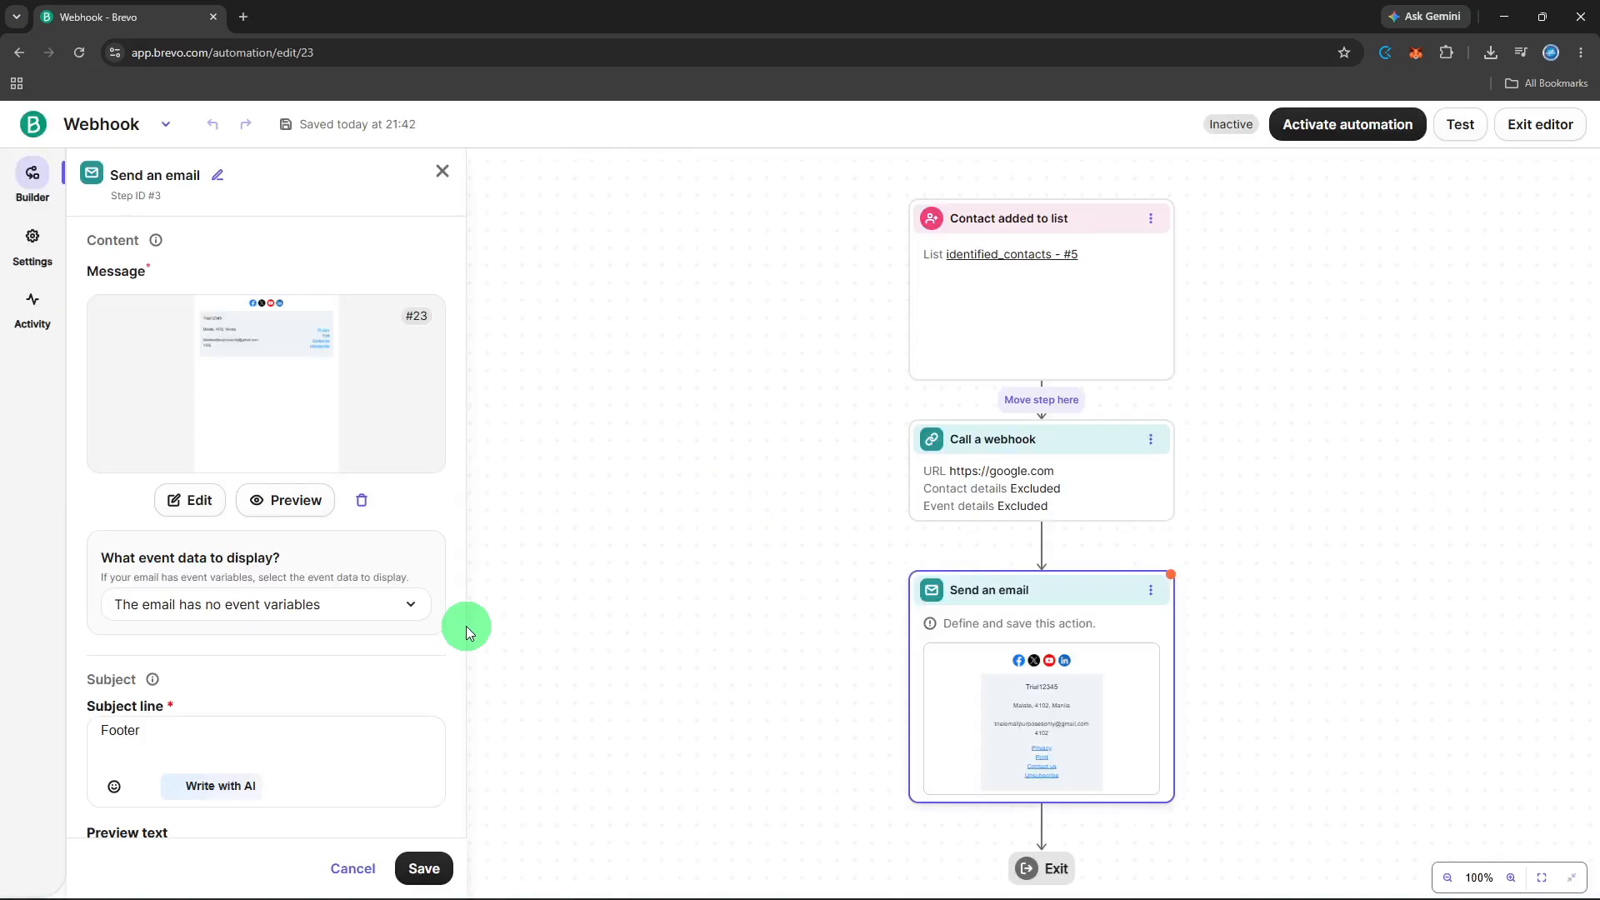
click(409, 869)
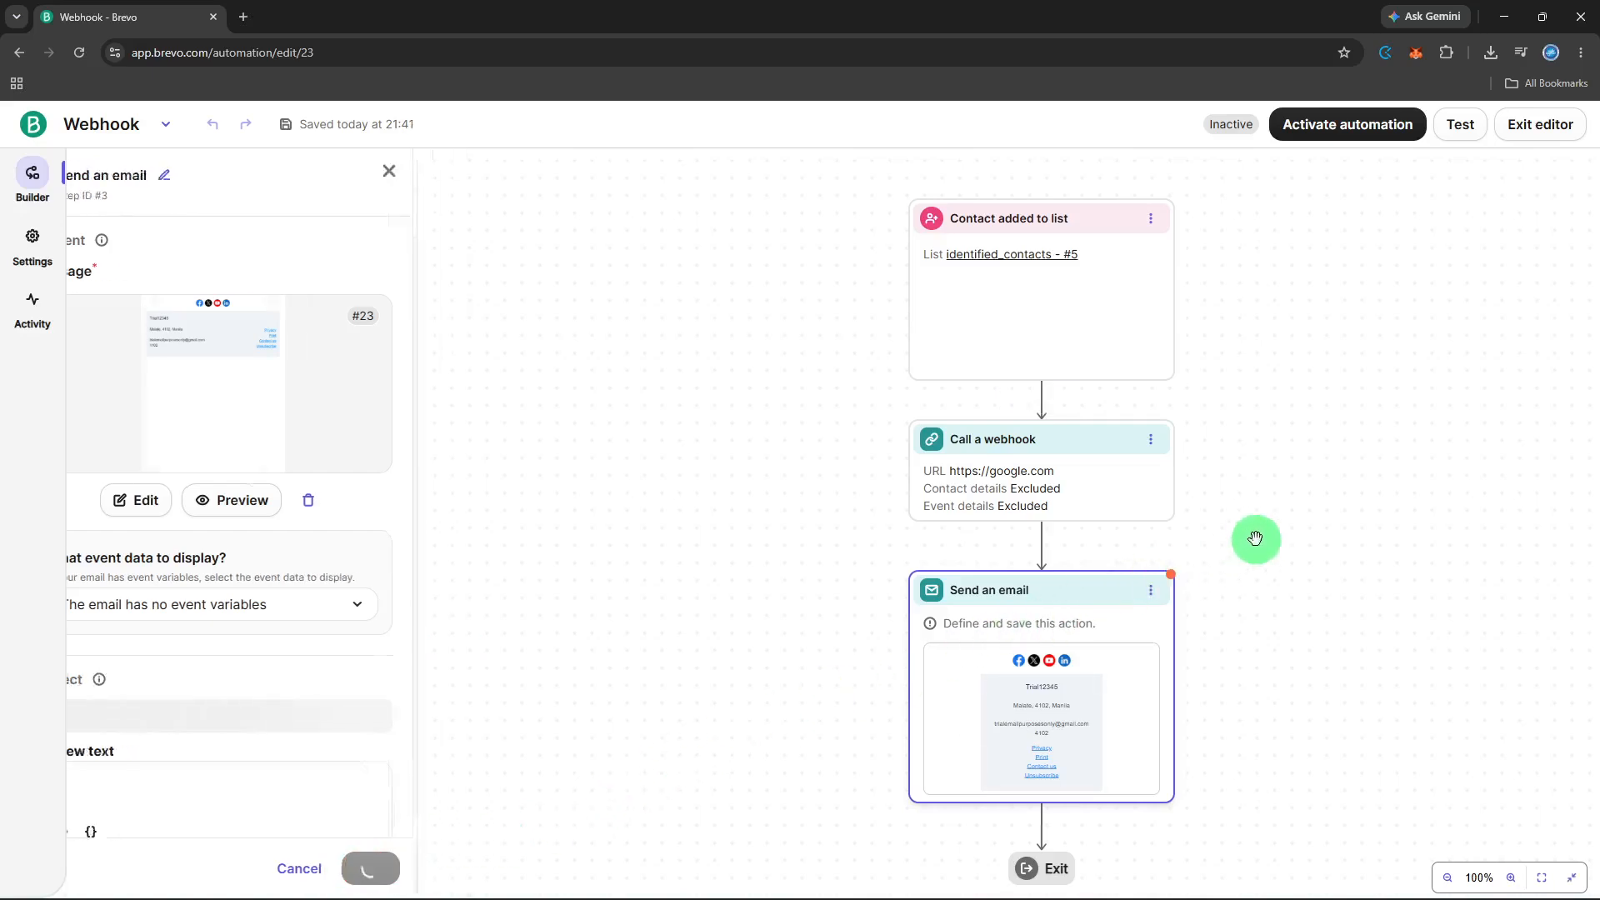
Run a message test of the automation with a contact found by name and finish the test.
click(1456, 125)
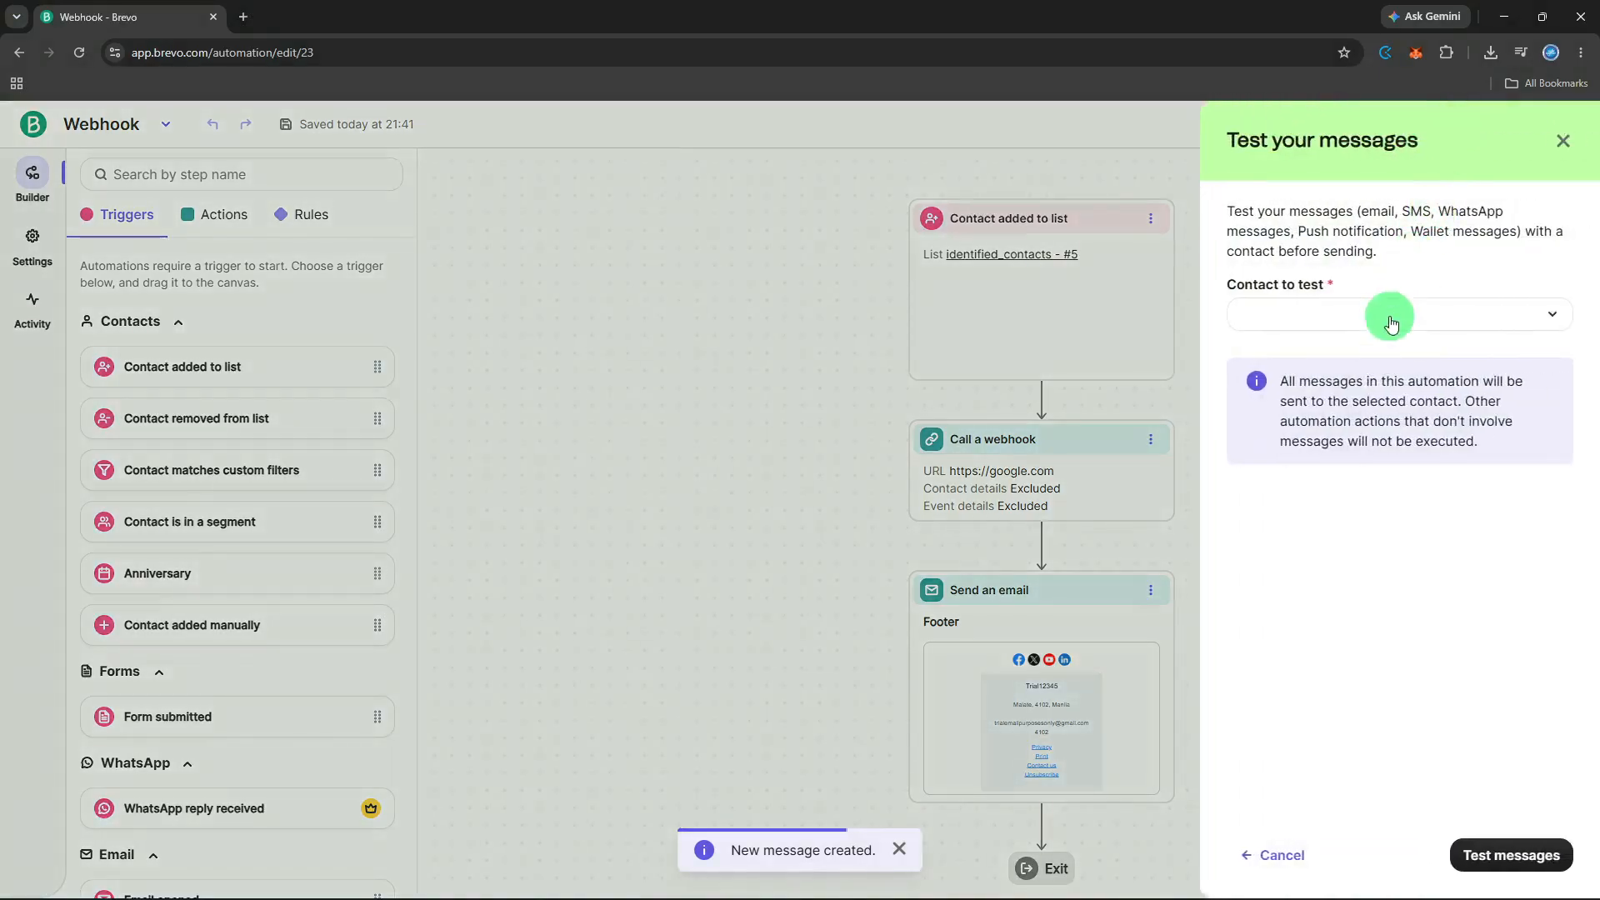
click(1386, 316)
click(1387, 316)
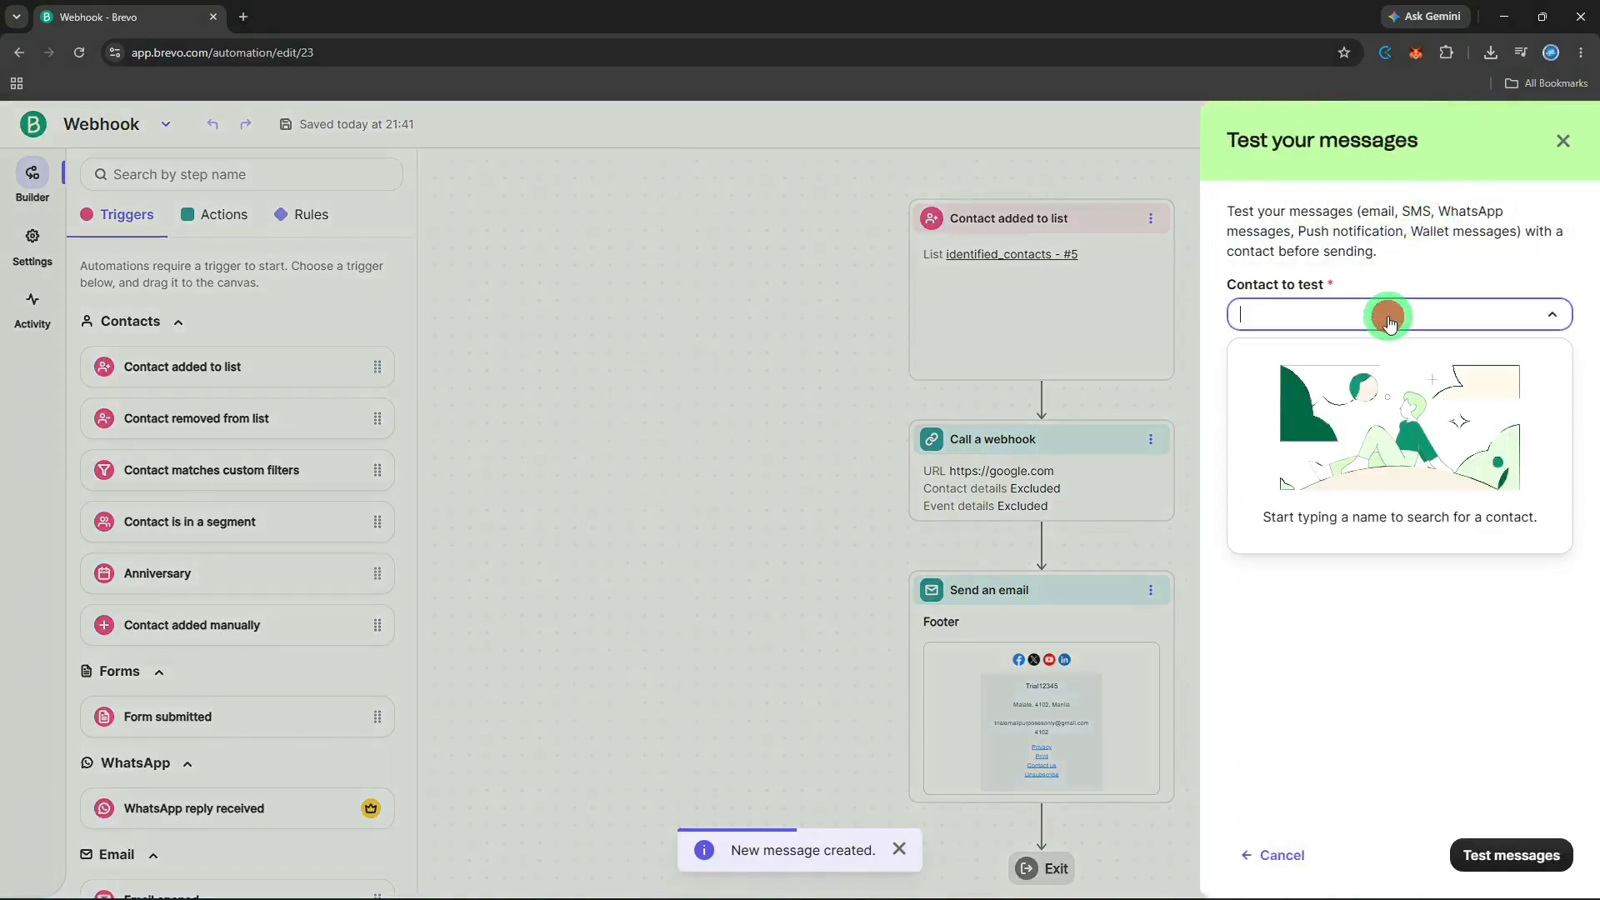
text(sa)
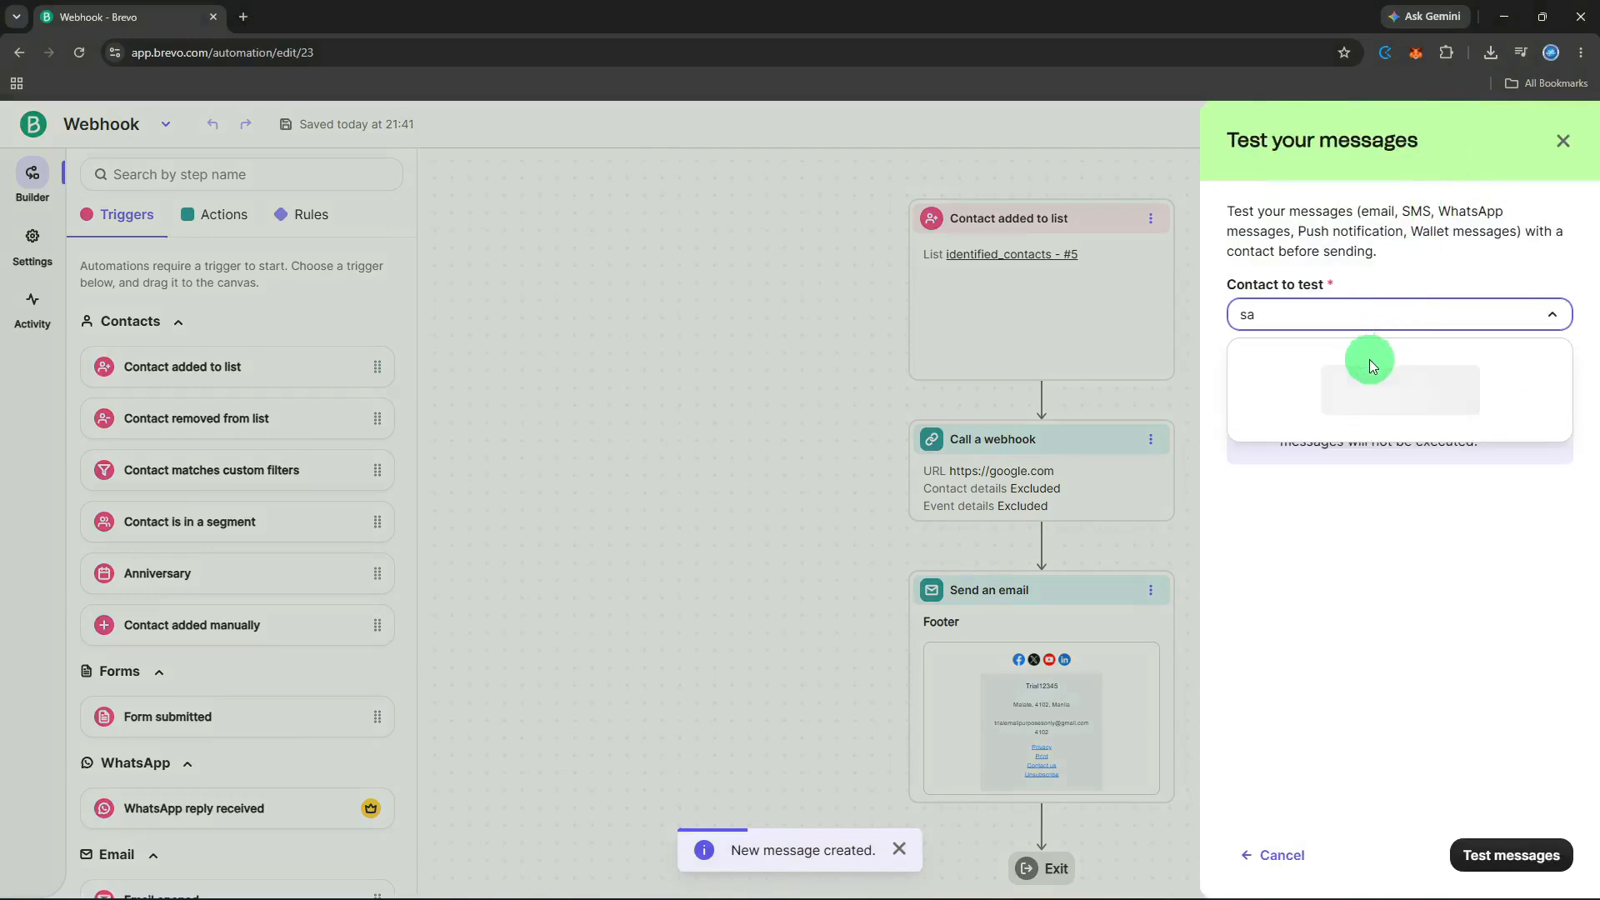
click(1368, 358)
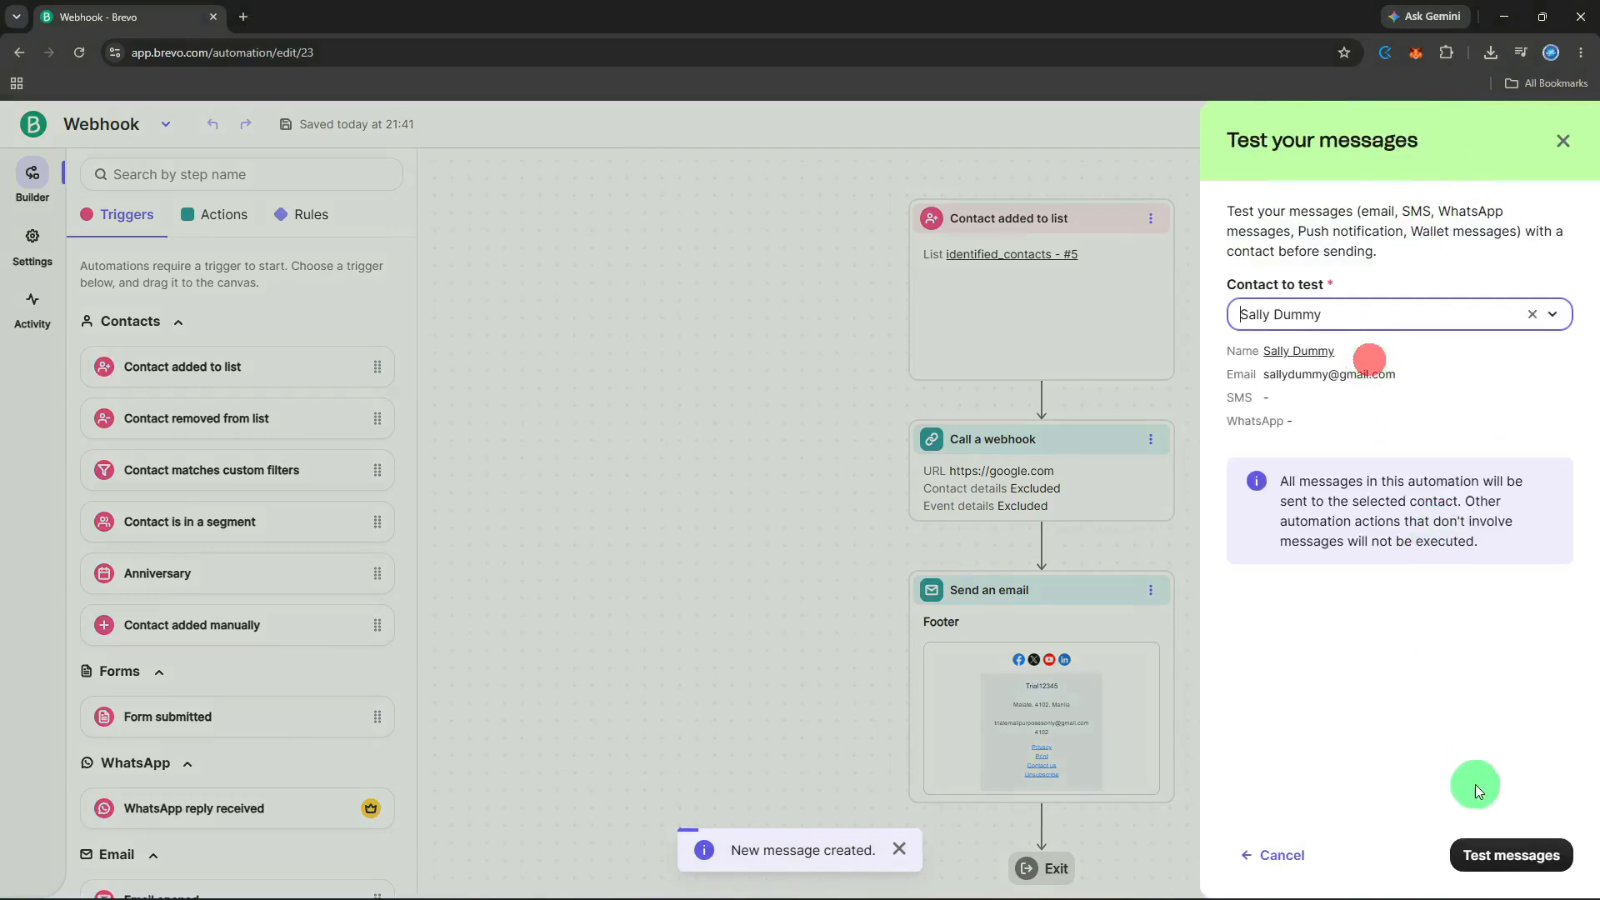
click(1484, 847)
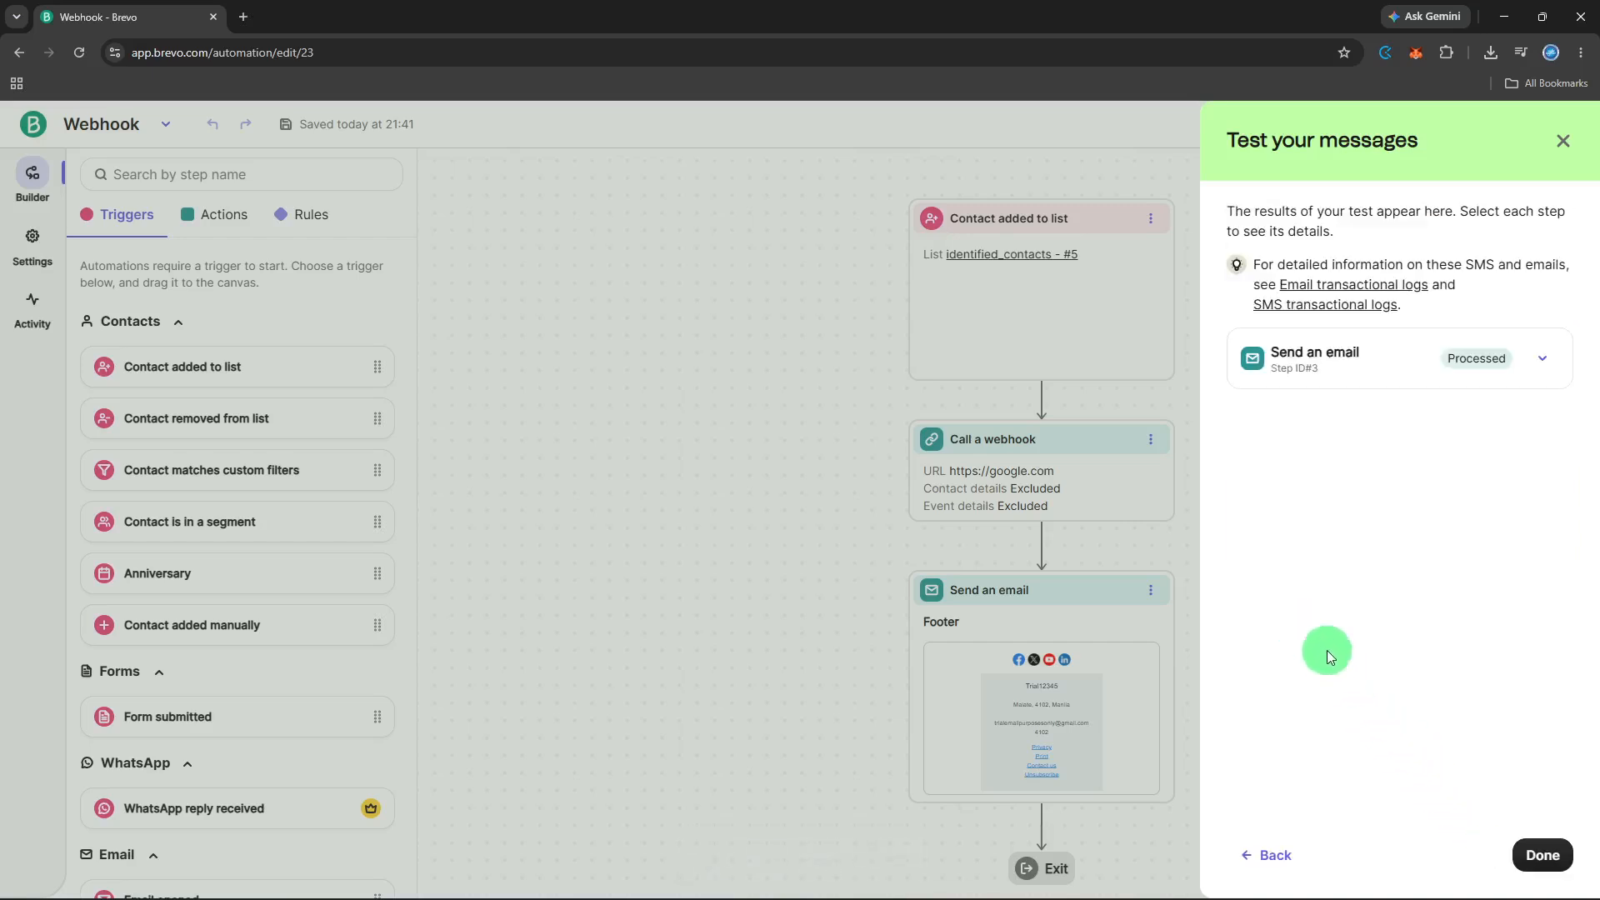
click(1540, 855)
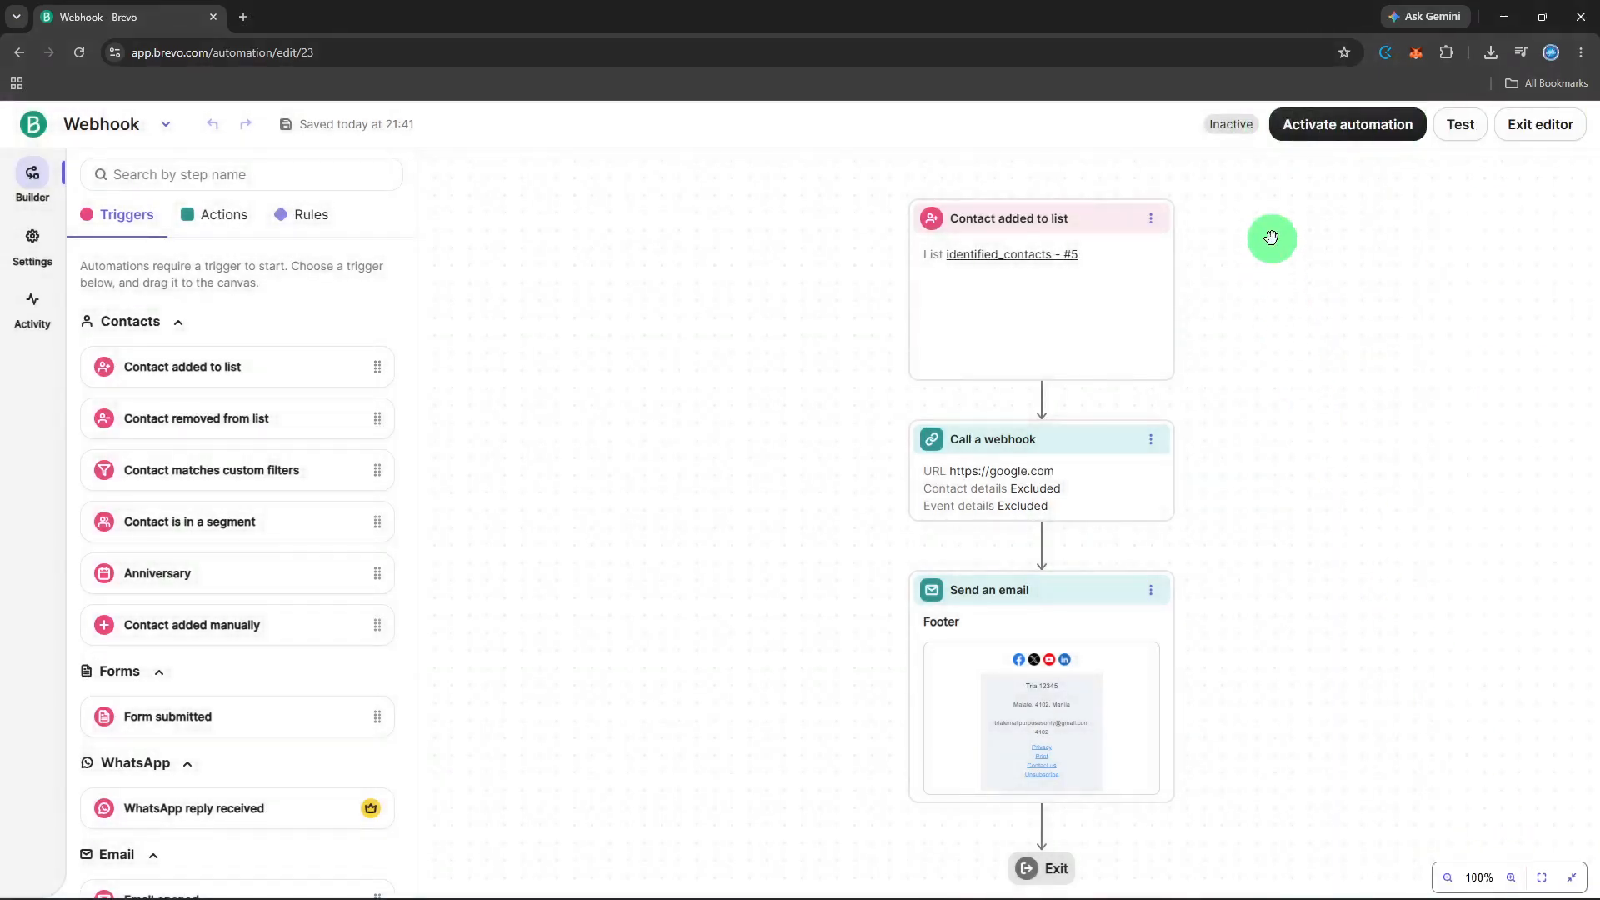
Activate the Webhook automation without allowing contact re-entry after exit.
click(1314, 135)
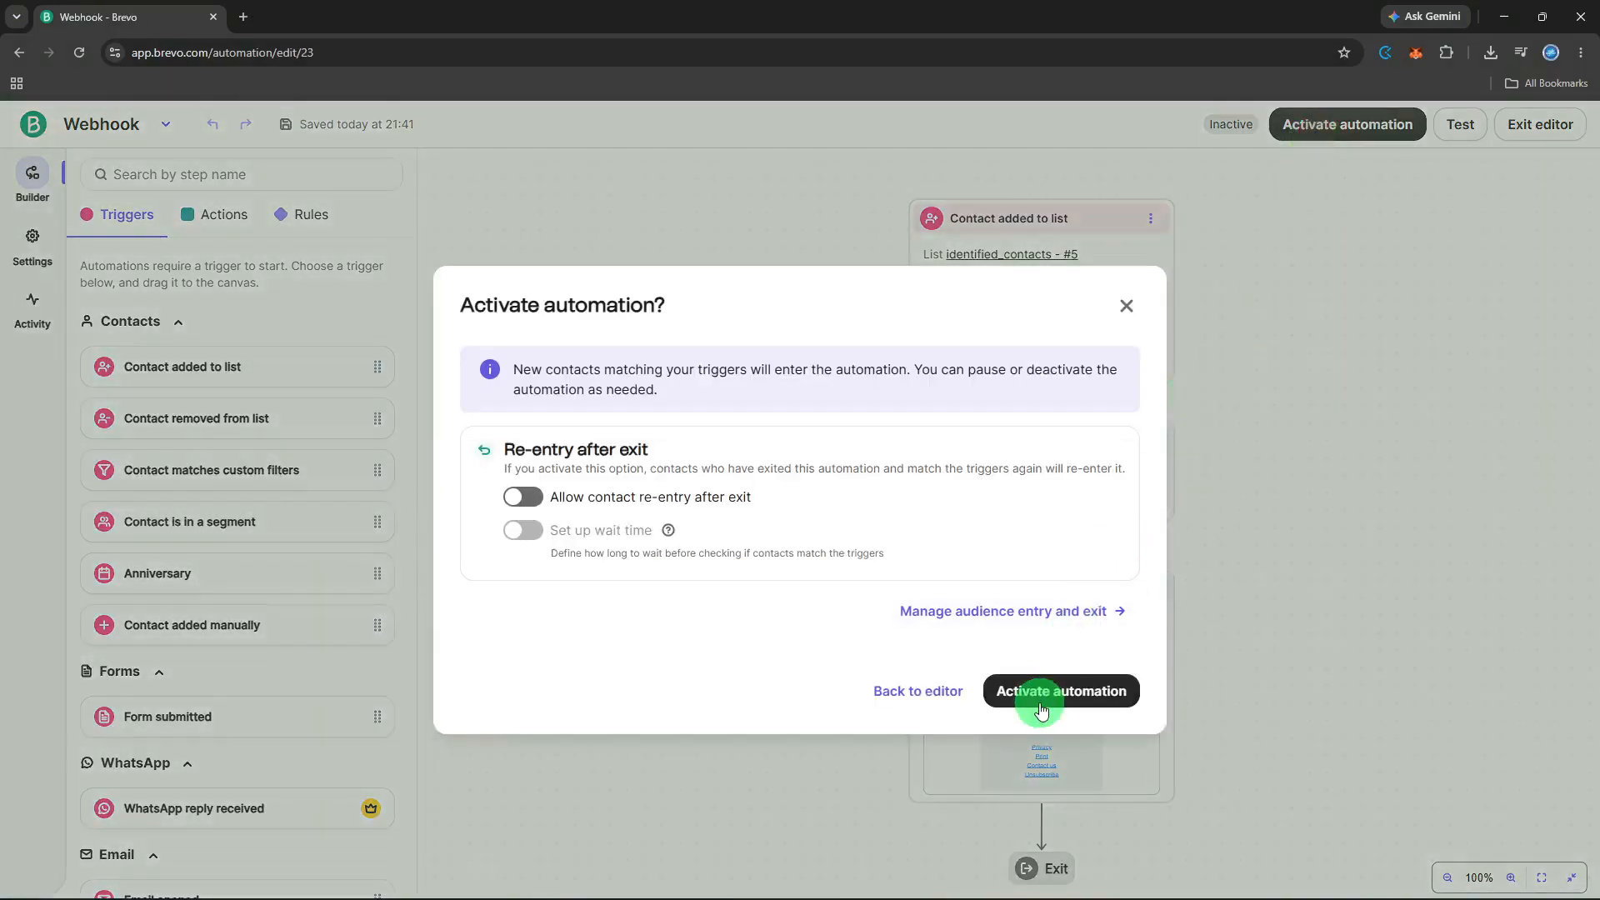
click(1038, 700)
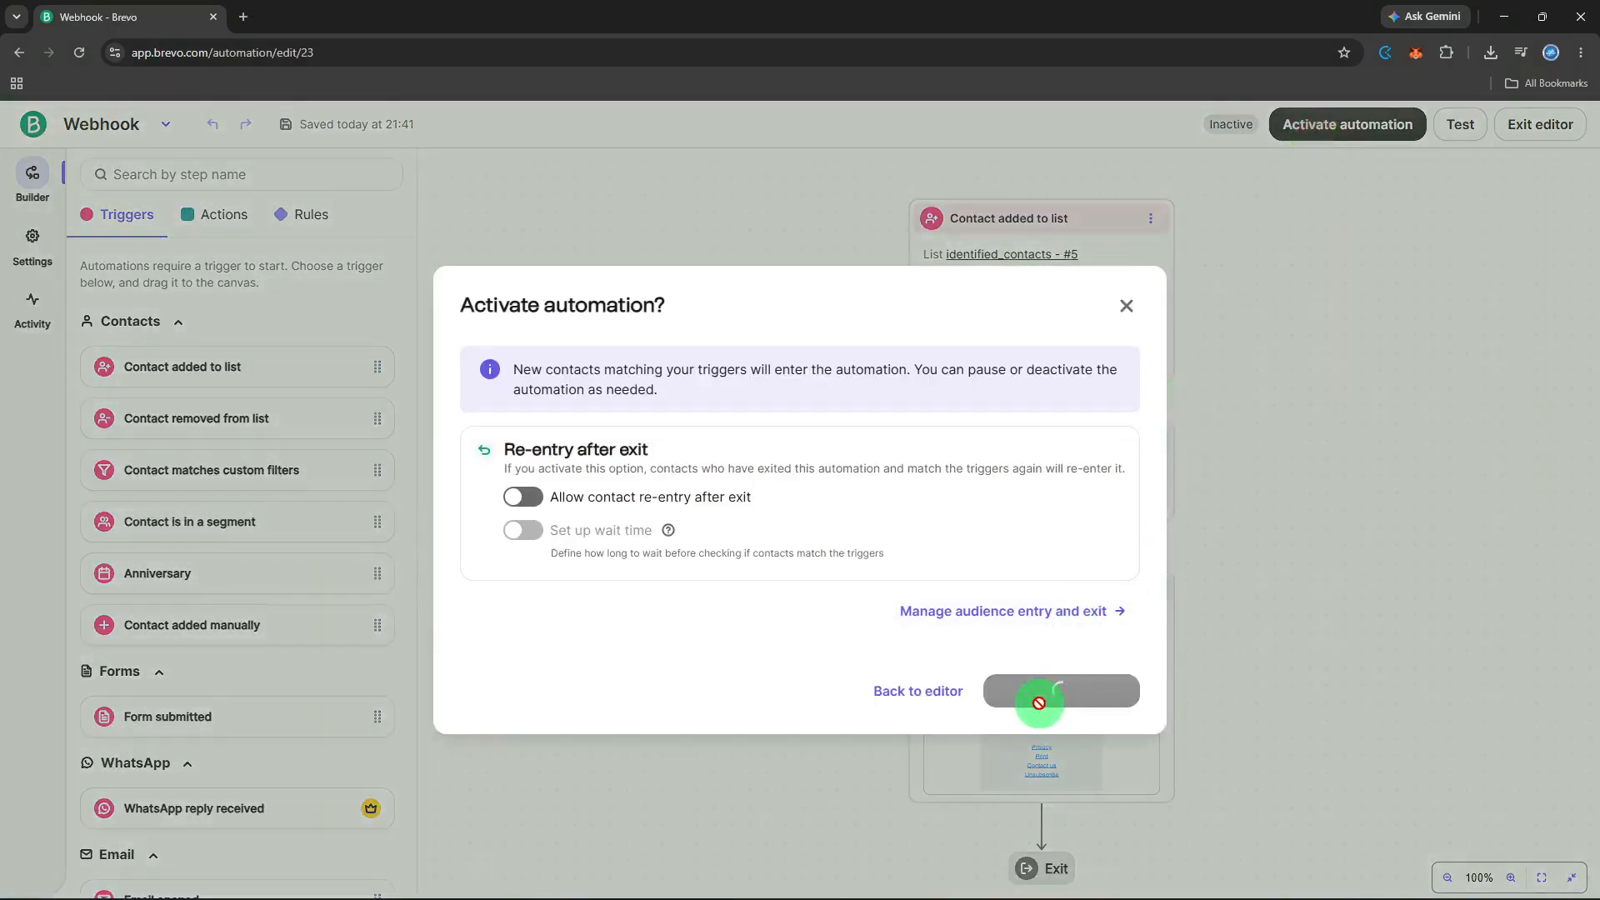